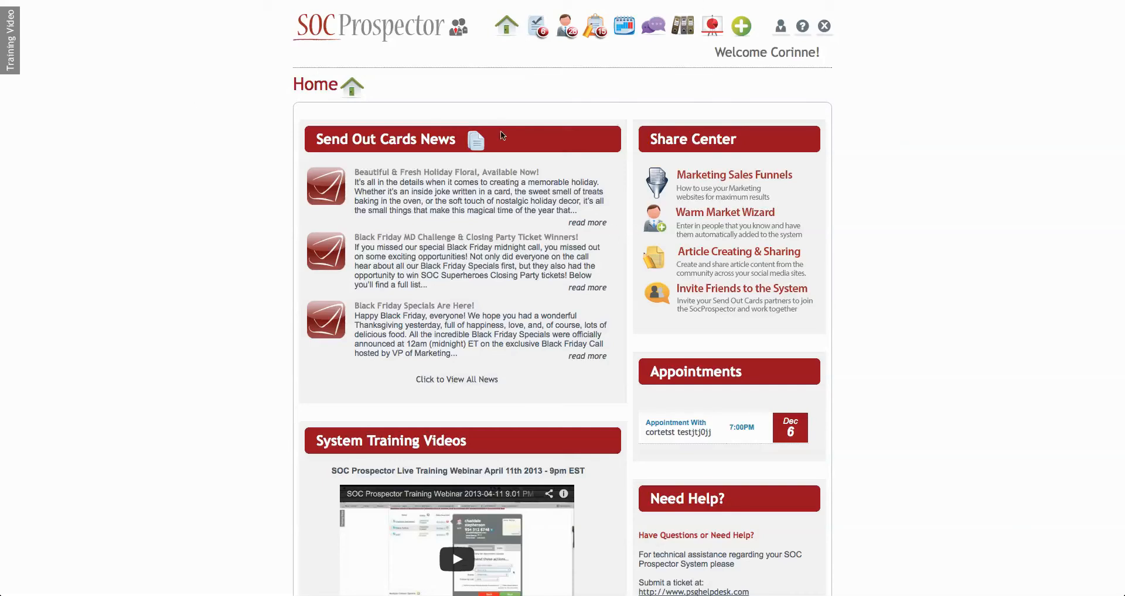
Go to the Marketing area and open the ResponseMagic autoresponder system
scroll(511, 339, "down", 2)
scroll(511, 342, "up", 2)
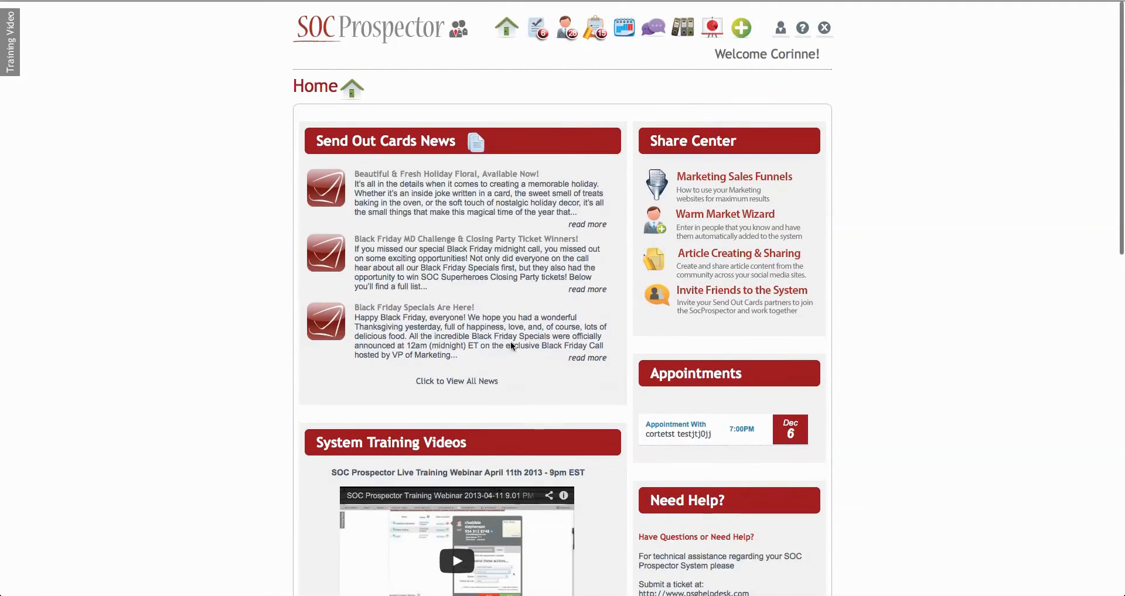
left_click(712, 31)
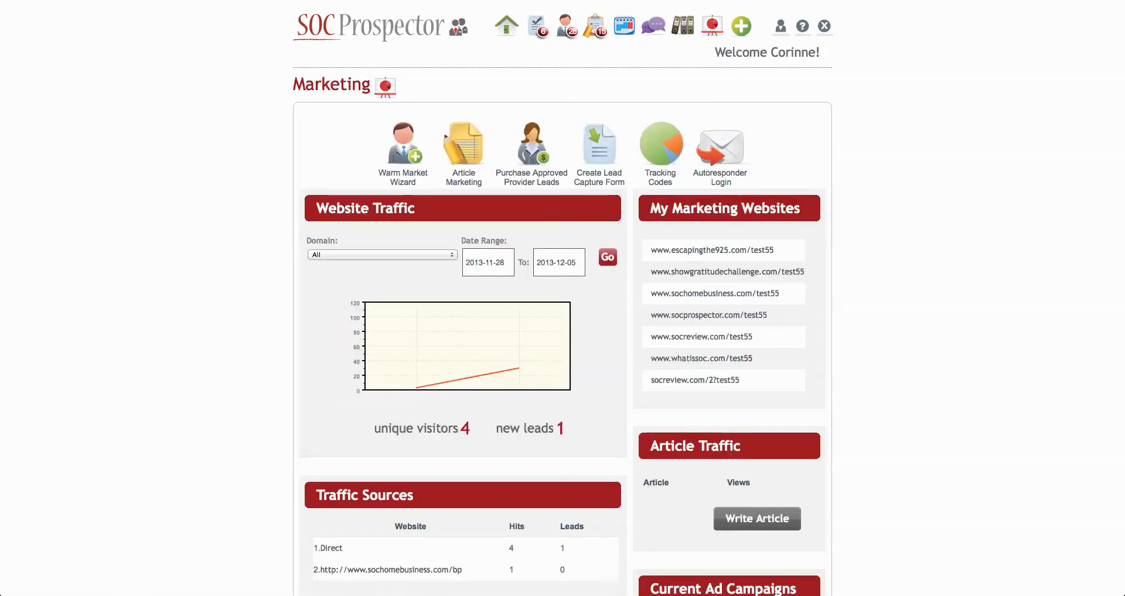
scroll(713, 157, "down", 1)
left_click(713, 155)
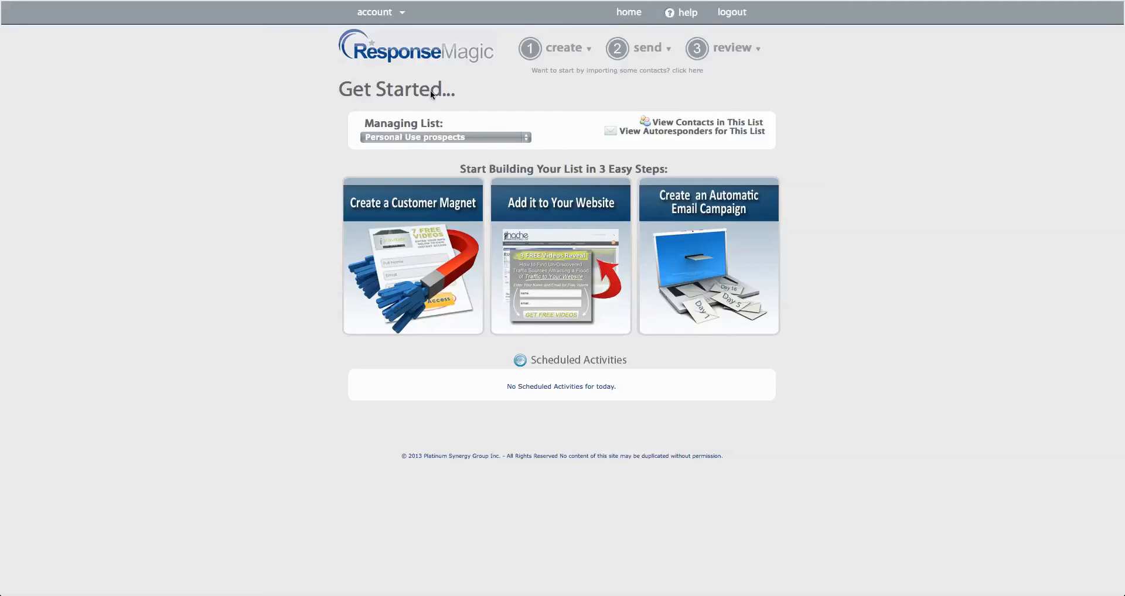
Open the Create a Customer Magnet form builder and load its opt-in-add-Test.php version
left_click(398, 261)
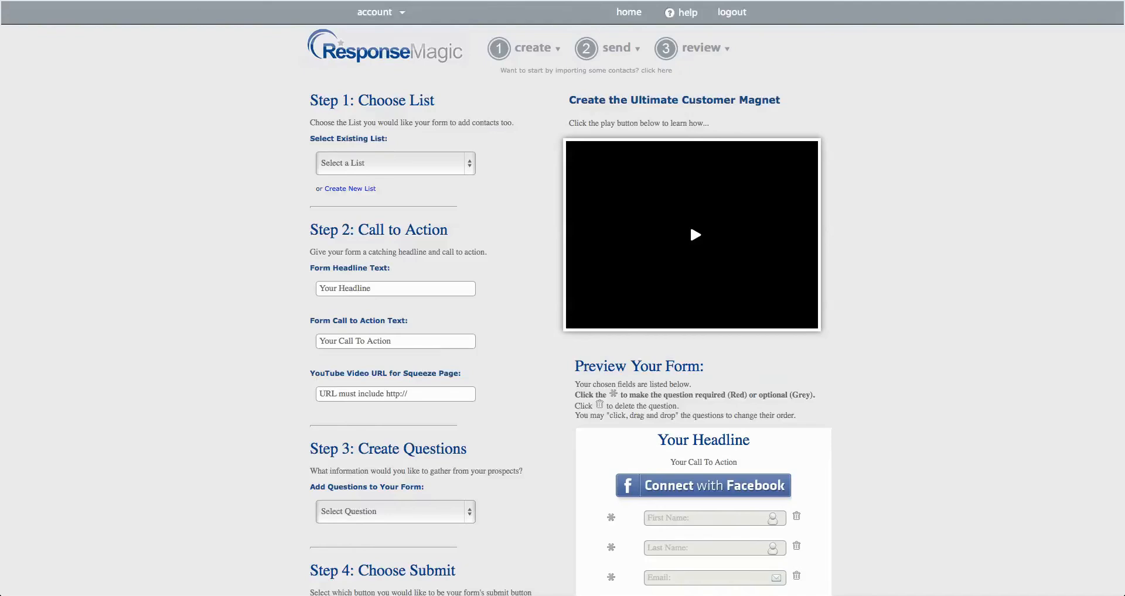
type("-Test.php")
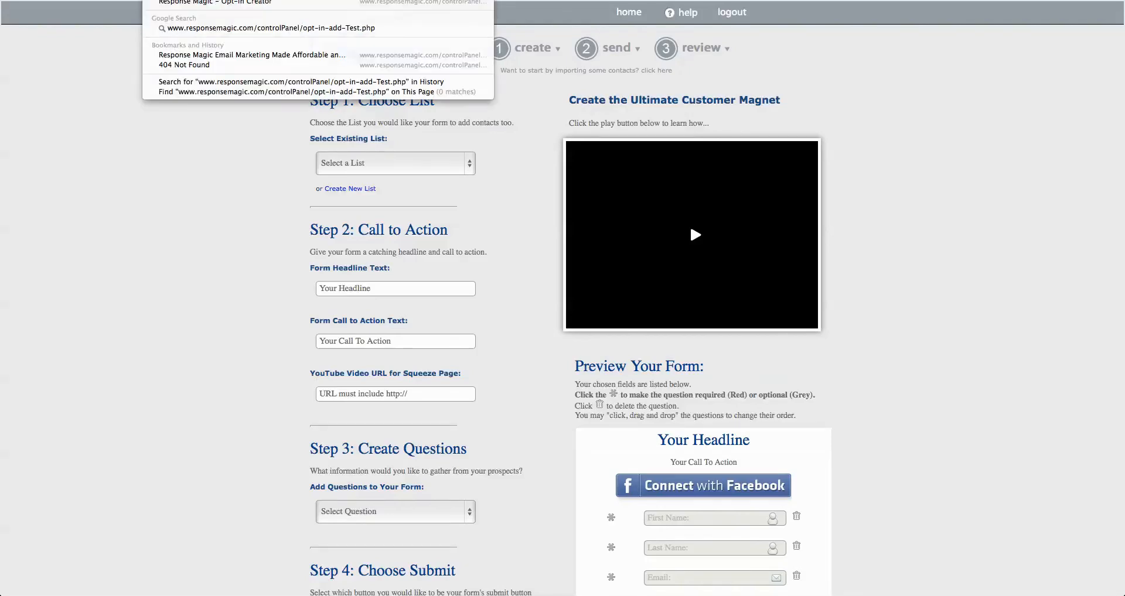
key("Return")
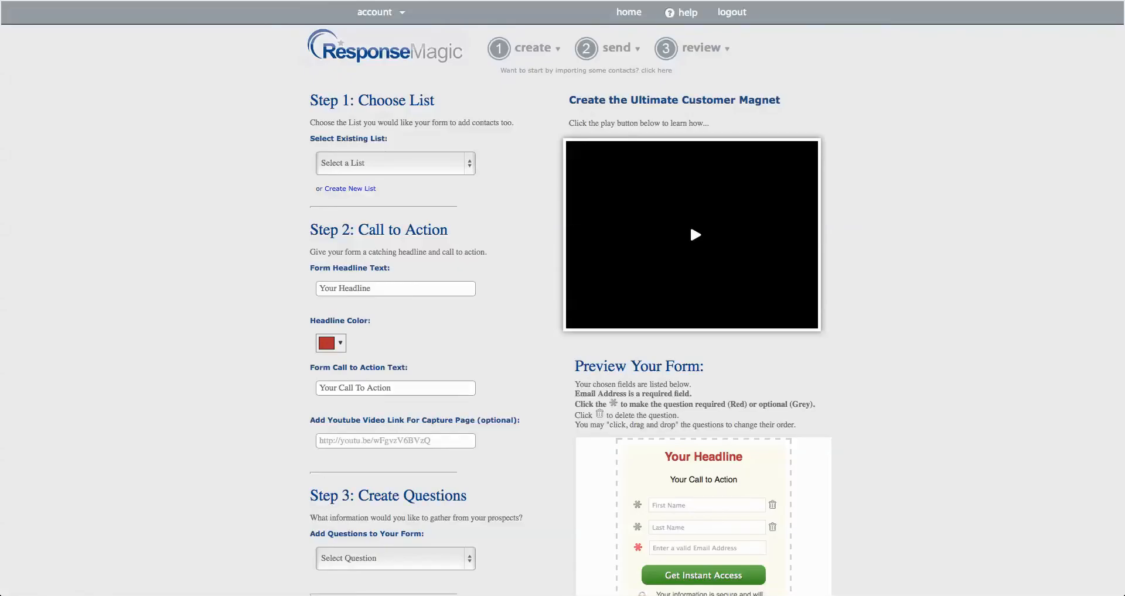
Delete the First Name and Last Name questions from the form preview, keeping only the email address field
scroll(495, 320, "down", 5)
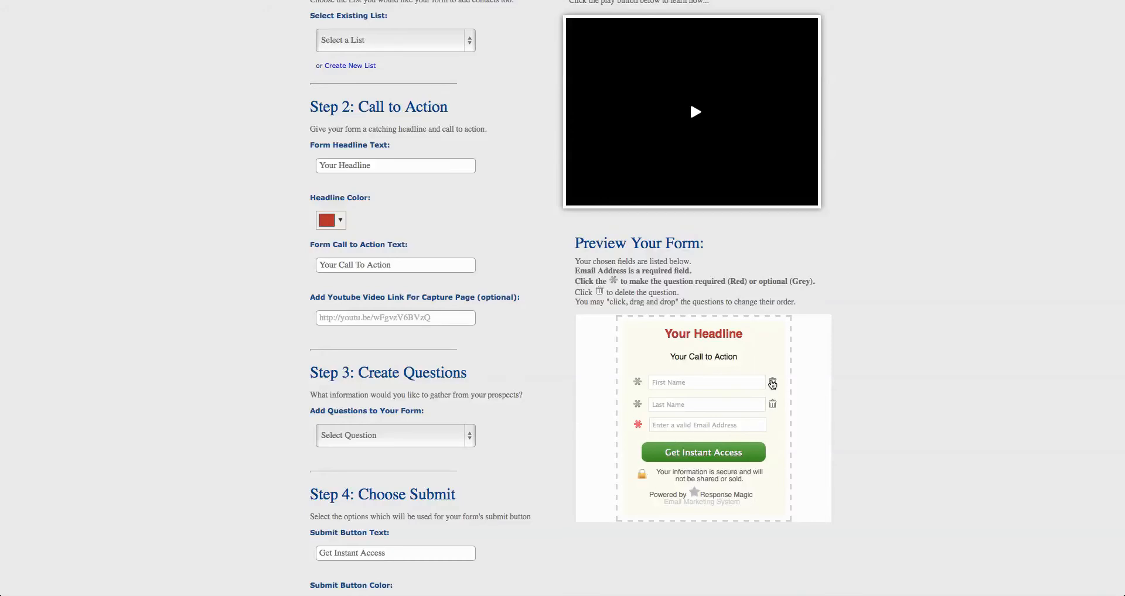
left_click(773, 384)
left_click(773, 382)
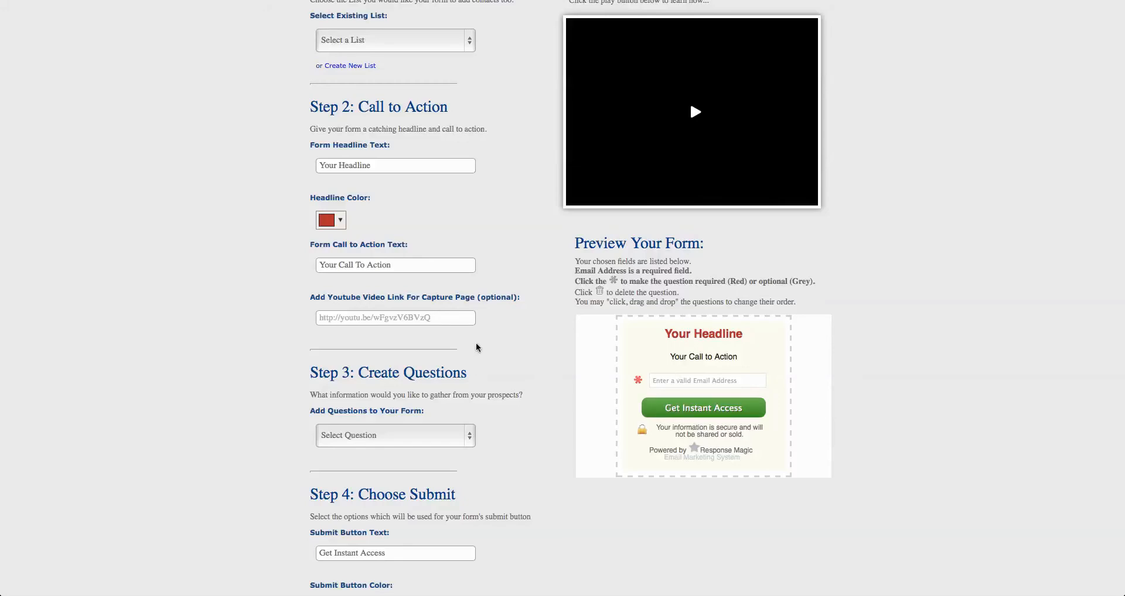
Choose Opportunity Prospects as the existing list that the form adds contacts to
scroll(480, 348, "up", 3)
scroll(446, 219, "up", 1)
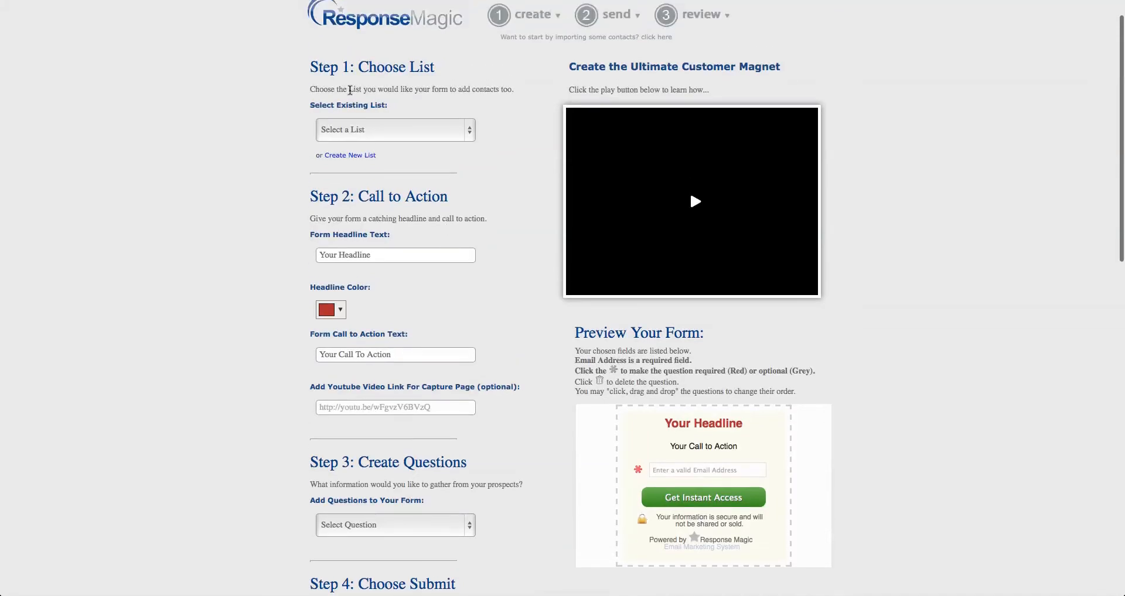
left_click(365, 130)
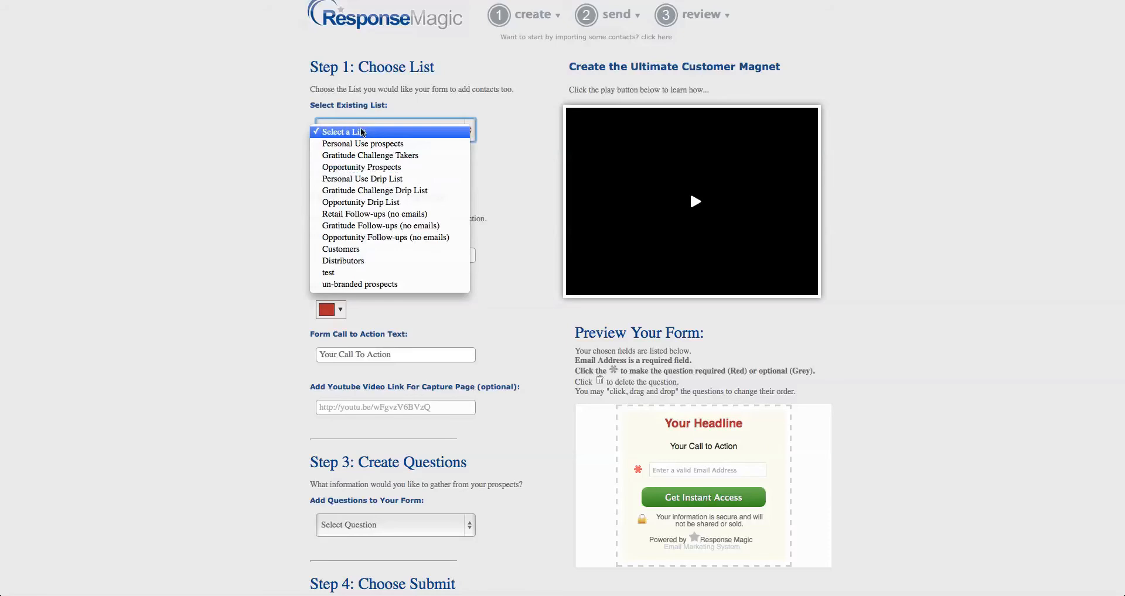
left_click(377, 171)
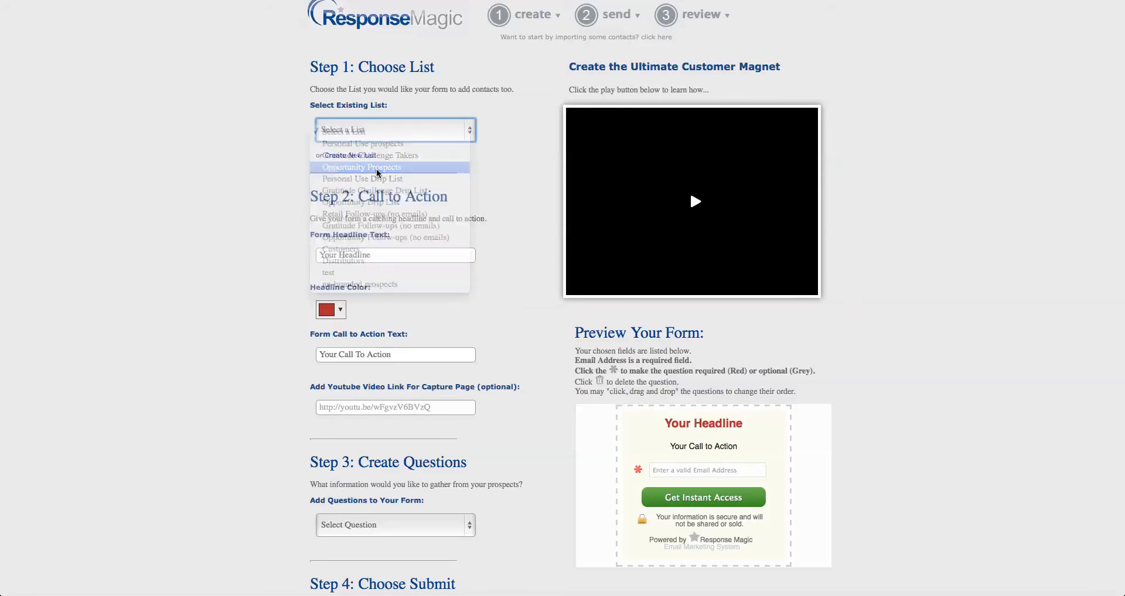
scroll(483, 223, "down", 1)
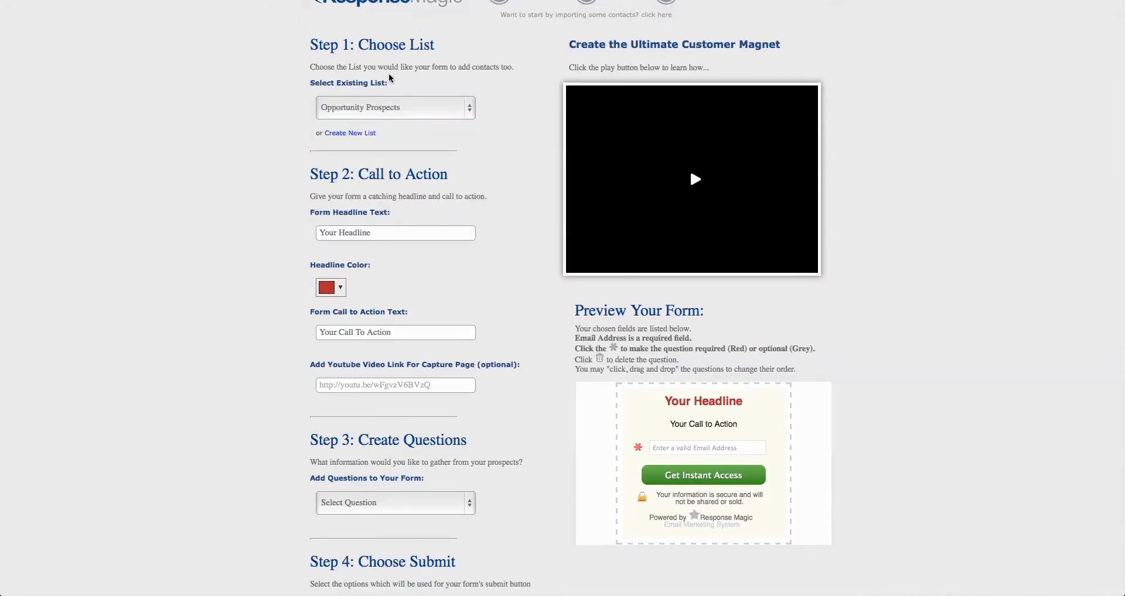
Switch the form's list to Opportunity Follow-ups (no emails) and return it to Opportunity Prospects
left_click(377, 107)
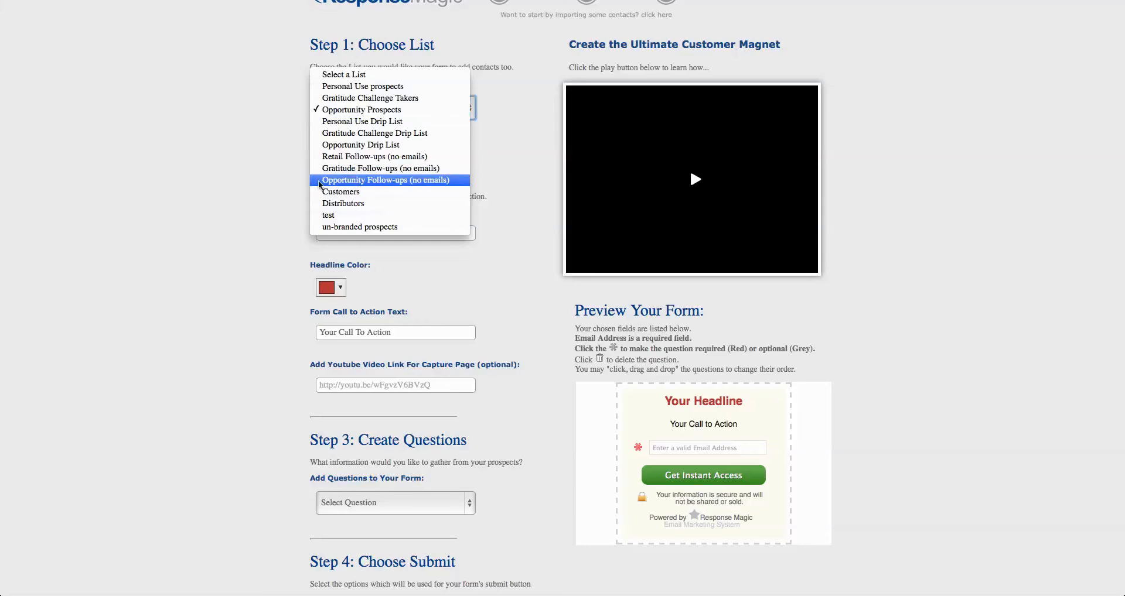
left_click(386, 185)
left_click(427, 115)
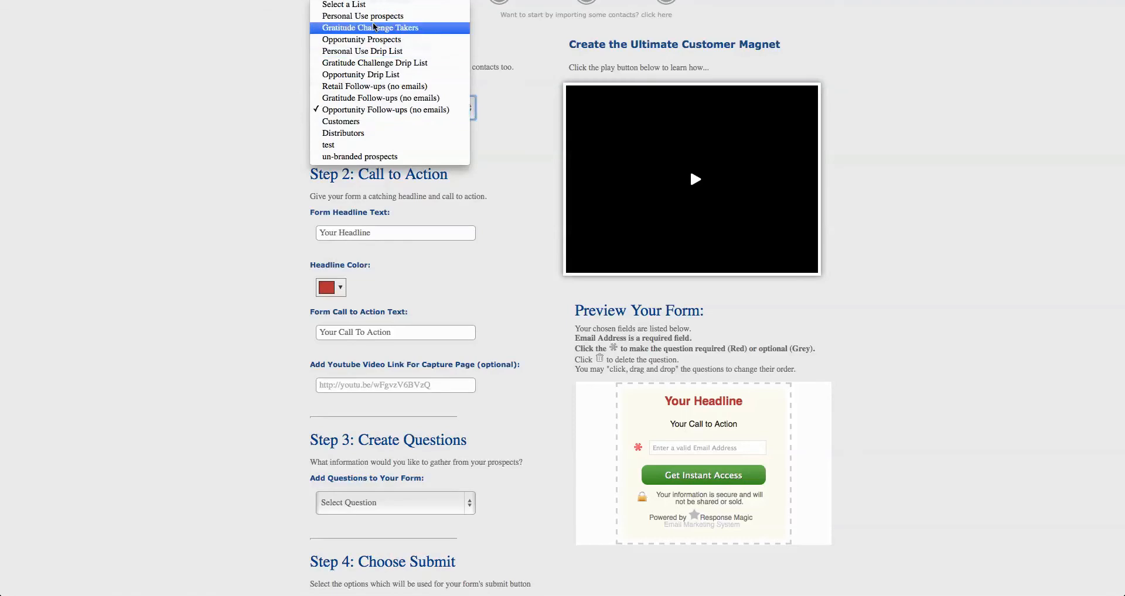
left_click(375, 40)
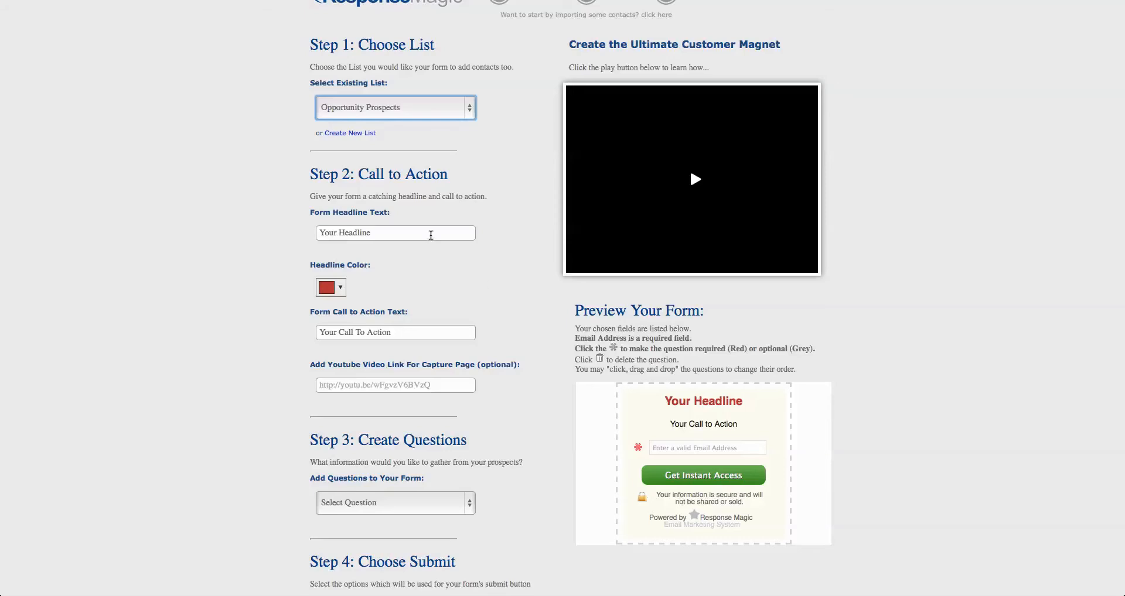
Set the form headline text to "Who Else Wants To Know How I Make a Full Time Income with a Part Time Side Project"
scroll(443, 271, "up", 2)
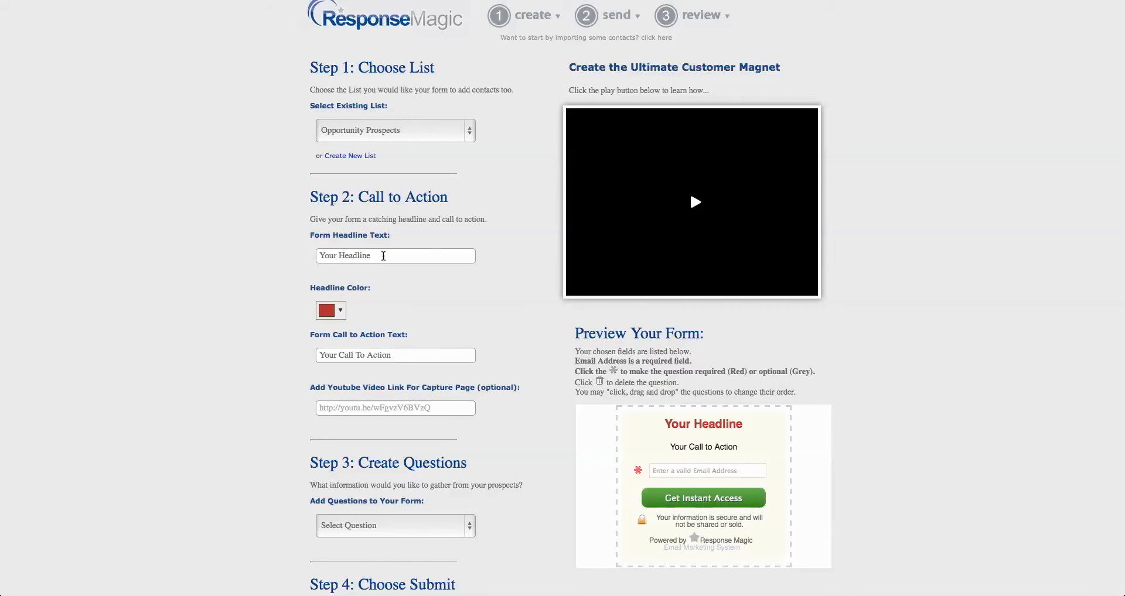
left_click(383, 256)
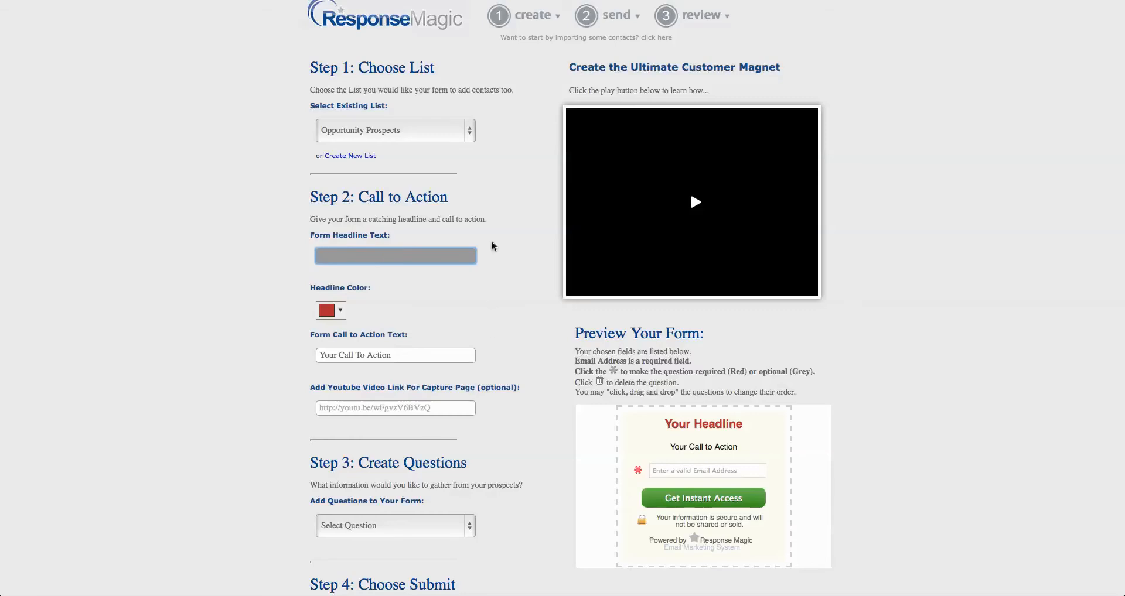
type("Who Els")
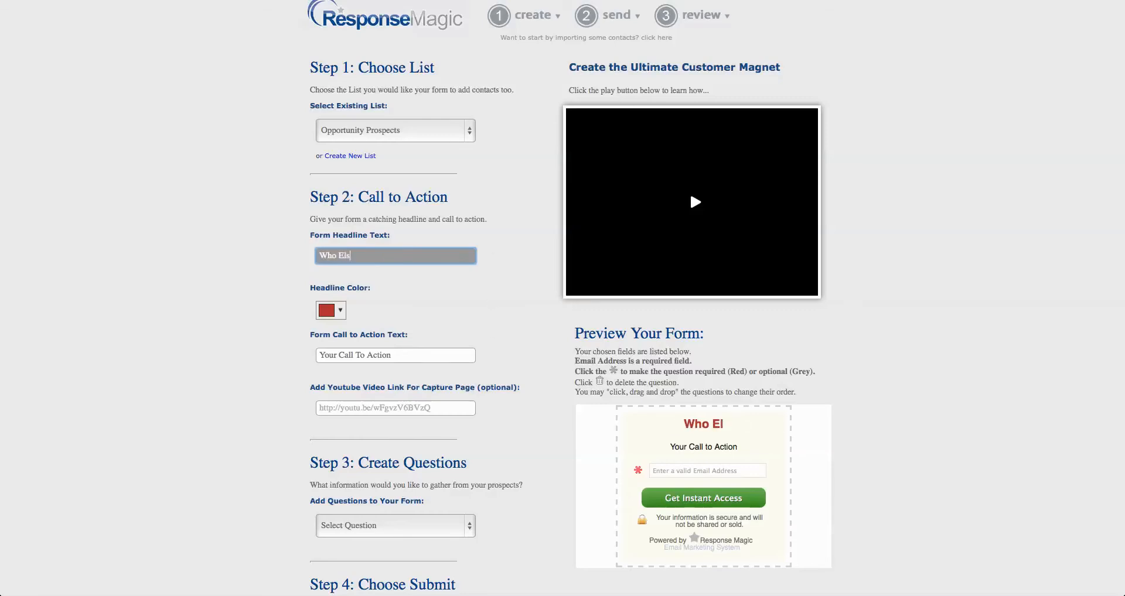
type("e Wants T")
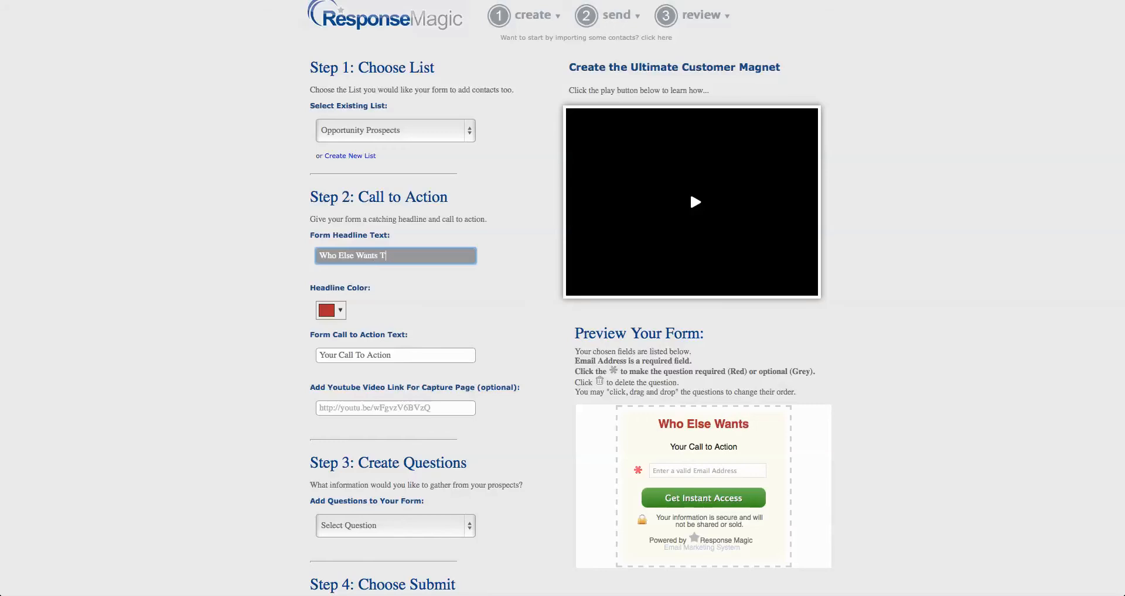
type("o know")
key("BackSpace")
key("BackSpace")
key("BackSpace")
key("BackSpace")
type("KNow")
key("BackSpace")
key("BackSpace")
key("BackSpace")
type("now How I Make a Full Time Inc")
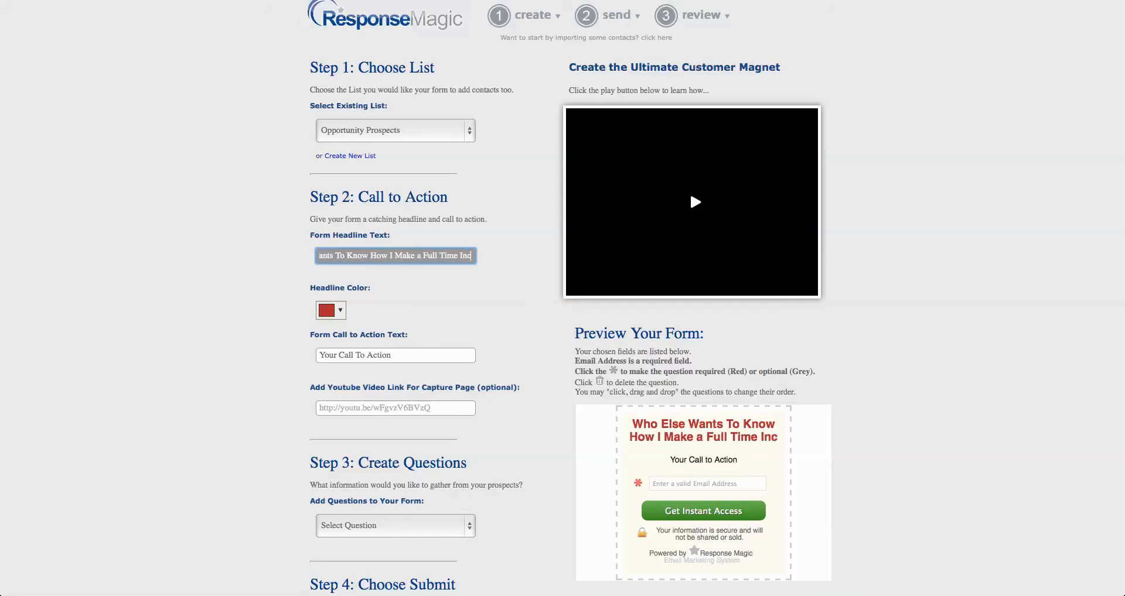
type("ome on")
key("BackSpace")
key("BackSpace")
type("with")
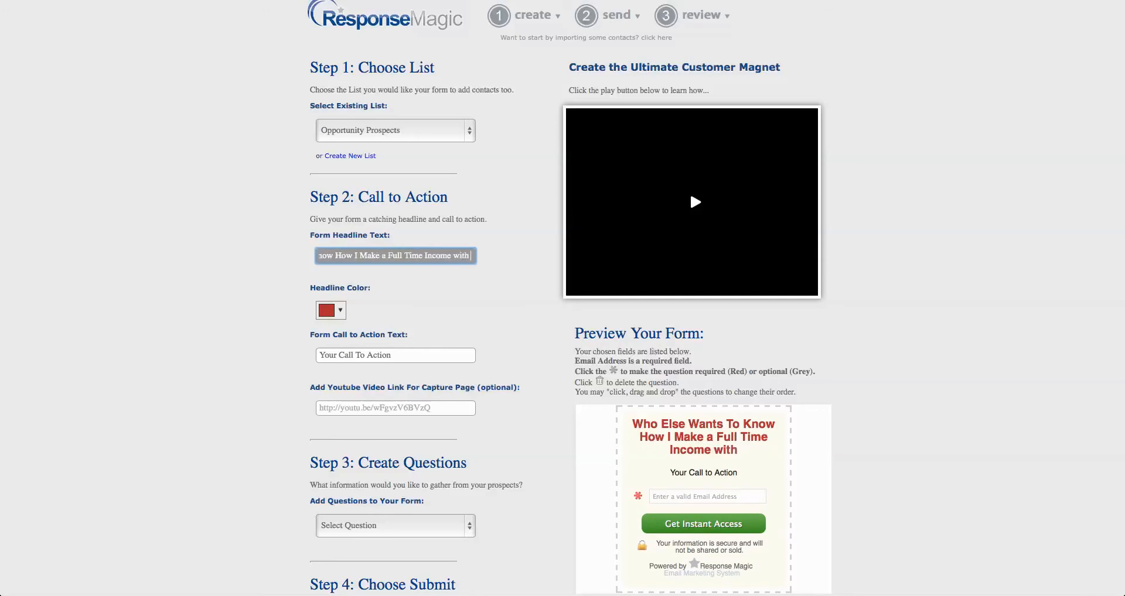
type(" Part Time")
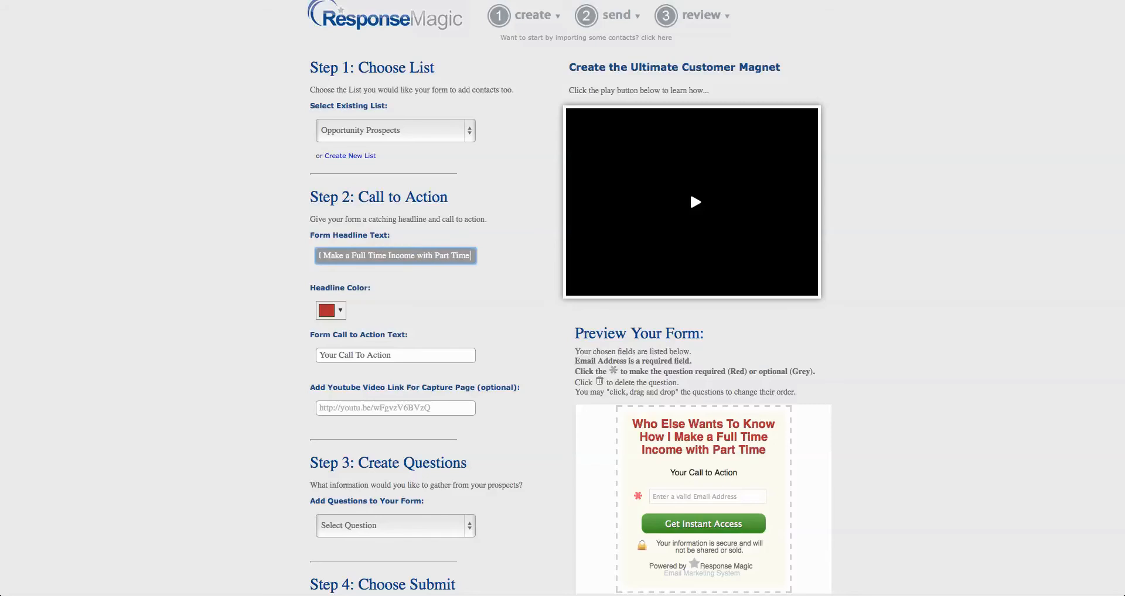
key("BackSpace")
key("BackSpace")
key("BackSpace")
key("BackSpace")
key("BackSpace")
key("BackSpace")
key("BackSpace")
key("BackSpace")
key("BackSpace")
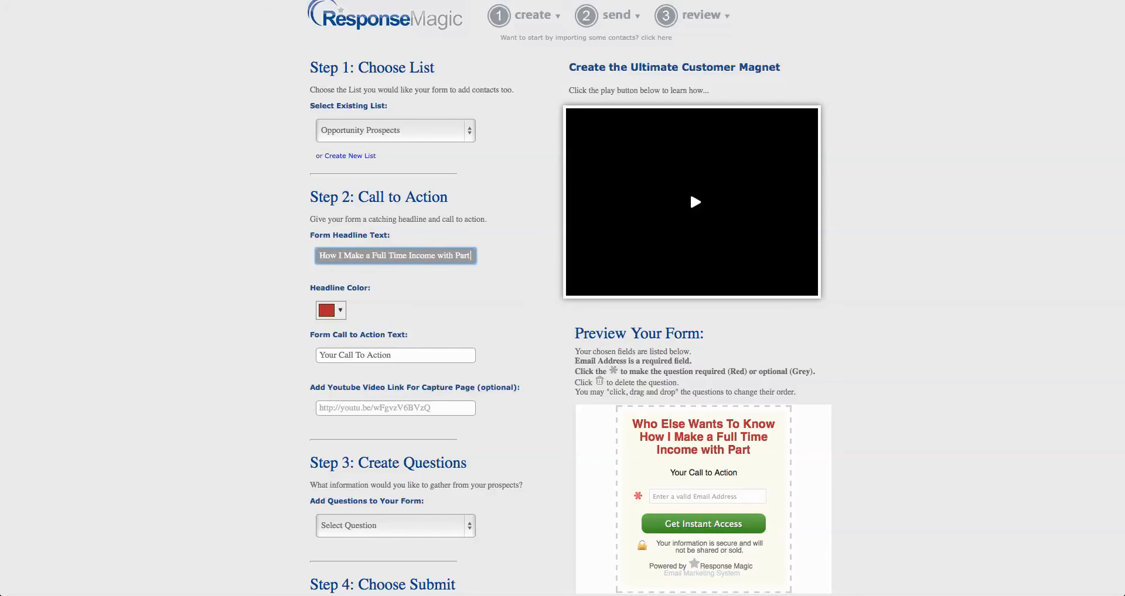
type("a Part Tim")
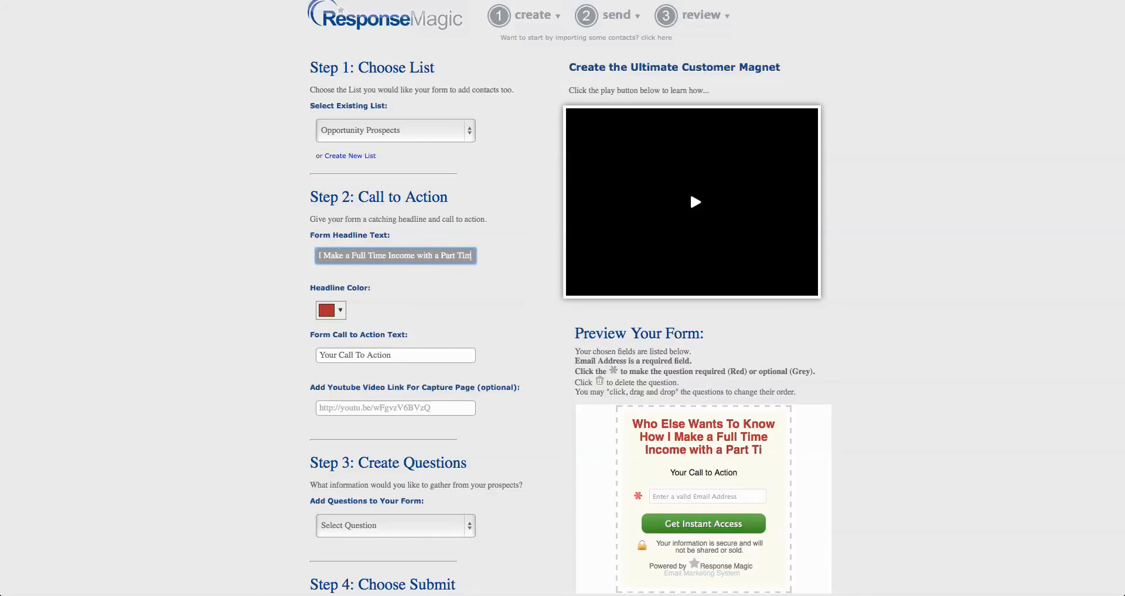
type("e Side Project.")
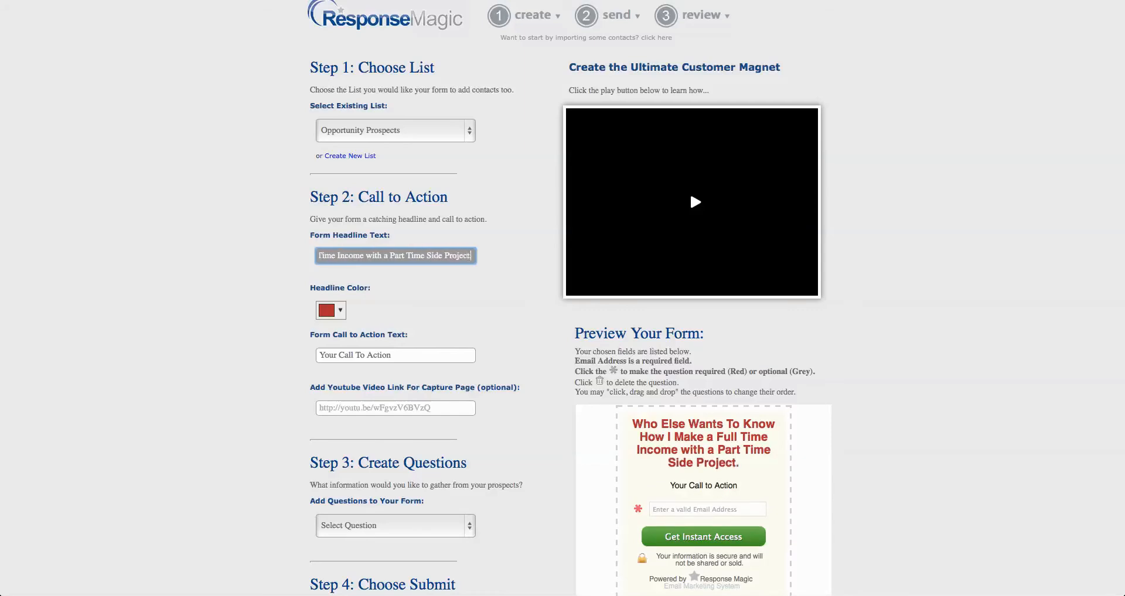
key("BackSpace")
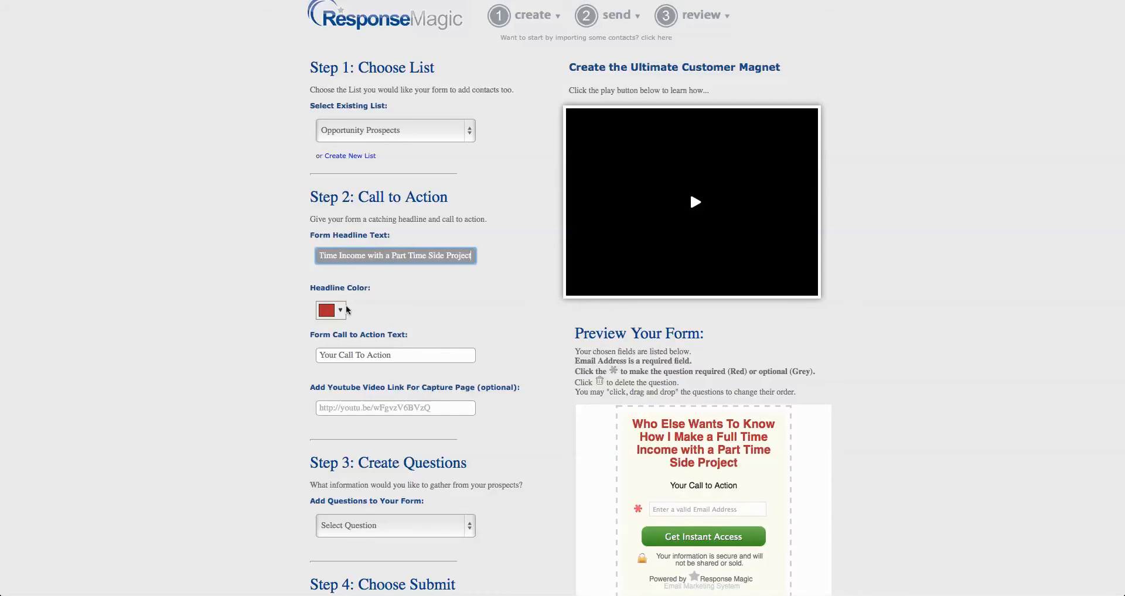
Shorten the form headline by removing "Know How I" so it reads "Who Else Wants To Make a Full Time Income with a Part Time Side Project"
left_click_drag(402, 256, 270, 252)
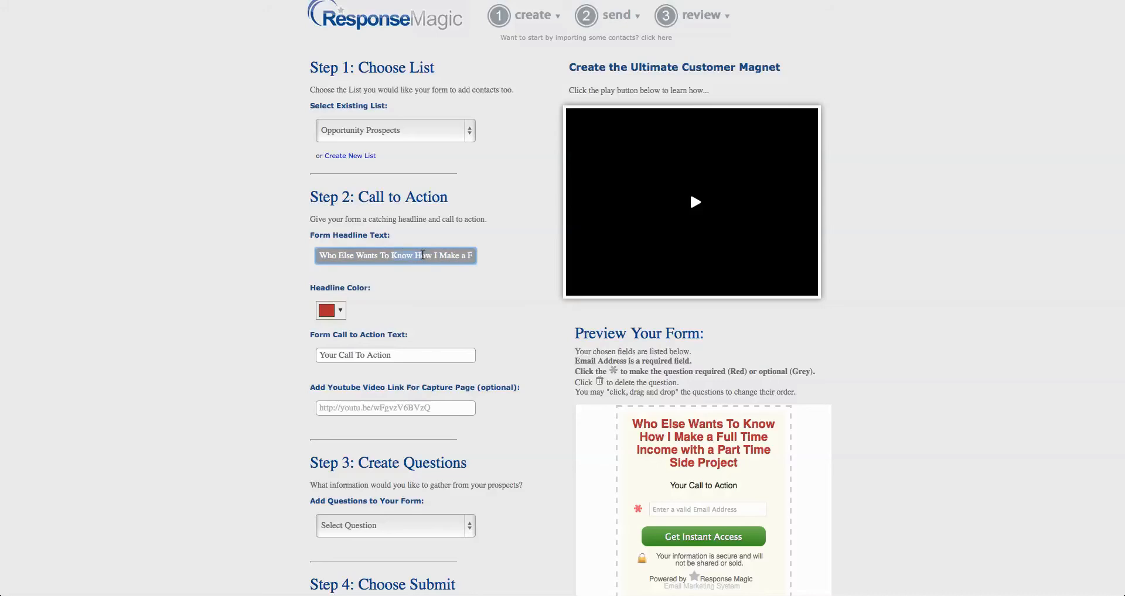
left_click_drag(440, 255, 391, 255)
key("BackSpace")
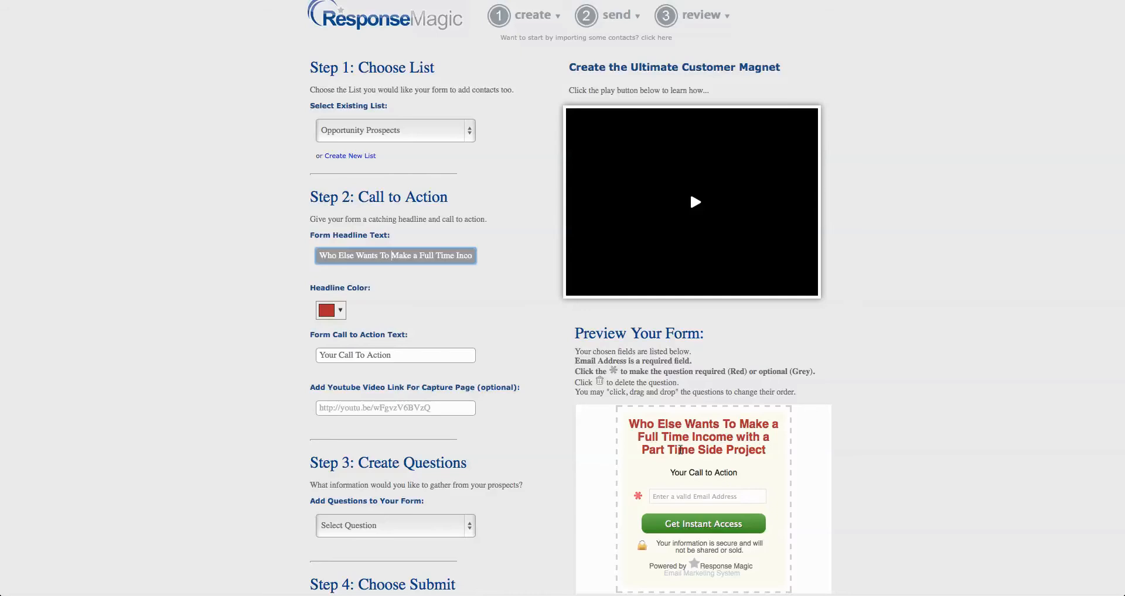
left_click(456, 308)
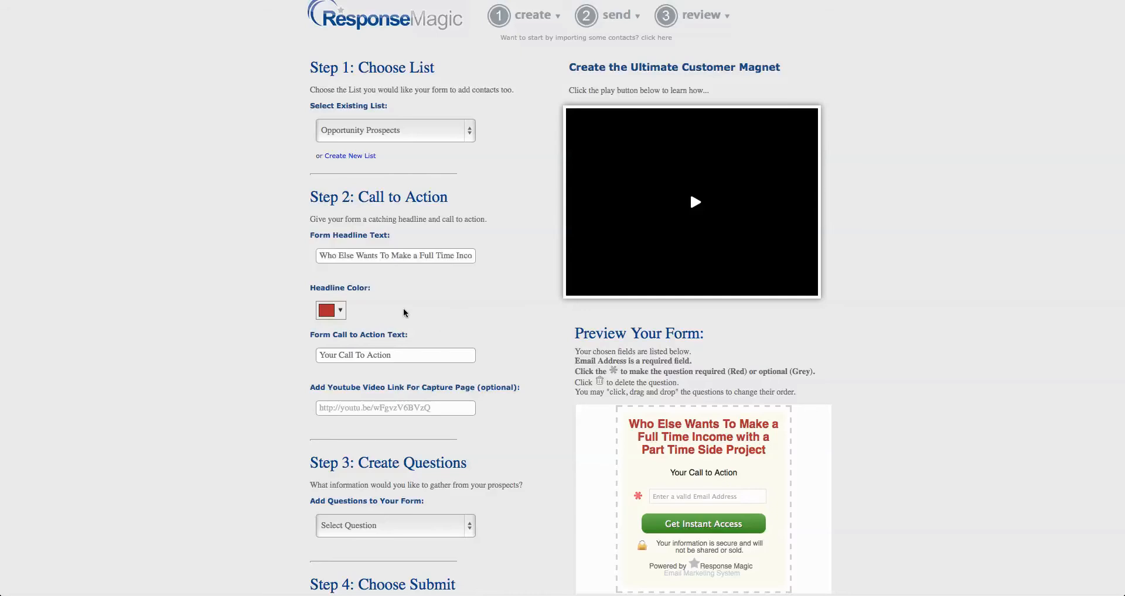
Set the headline color to the gold shade #d4af1f
scroll(375, 311, "down", 1)
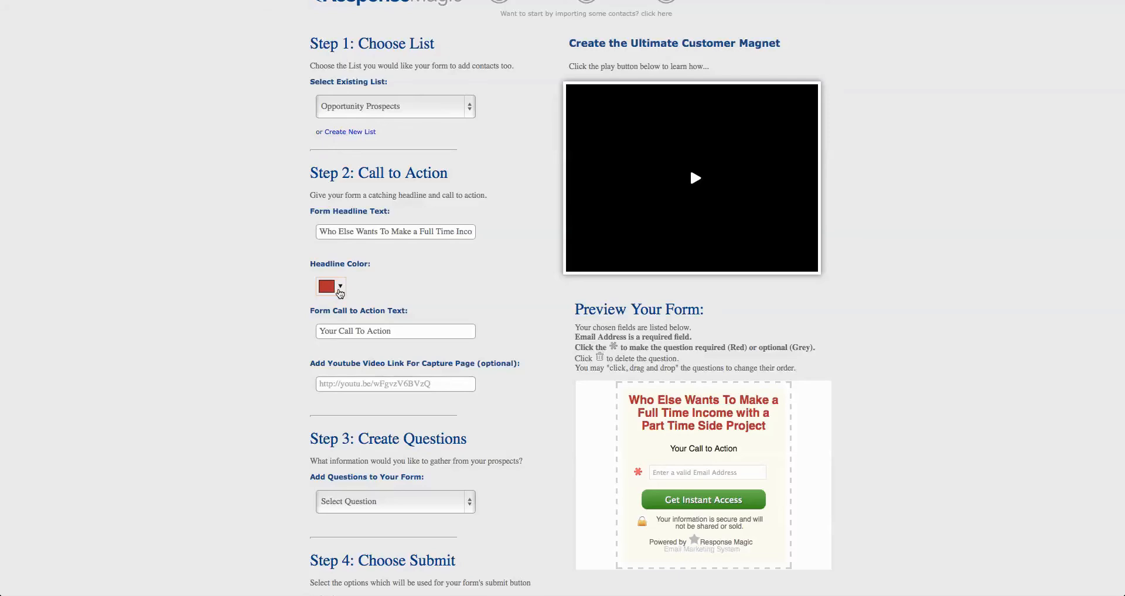
left_click(339, 288)
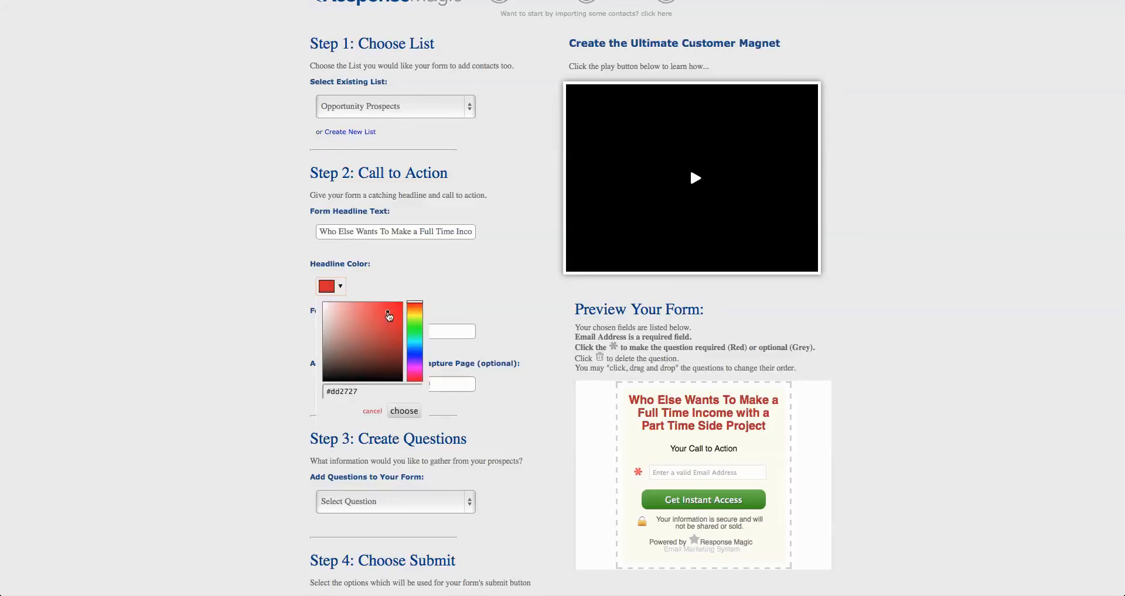
left_click_drag(408, 326, 418, 316)
left_click(391, 319)
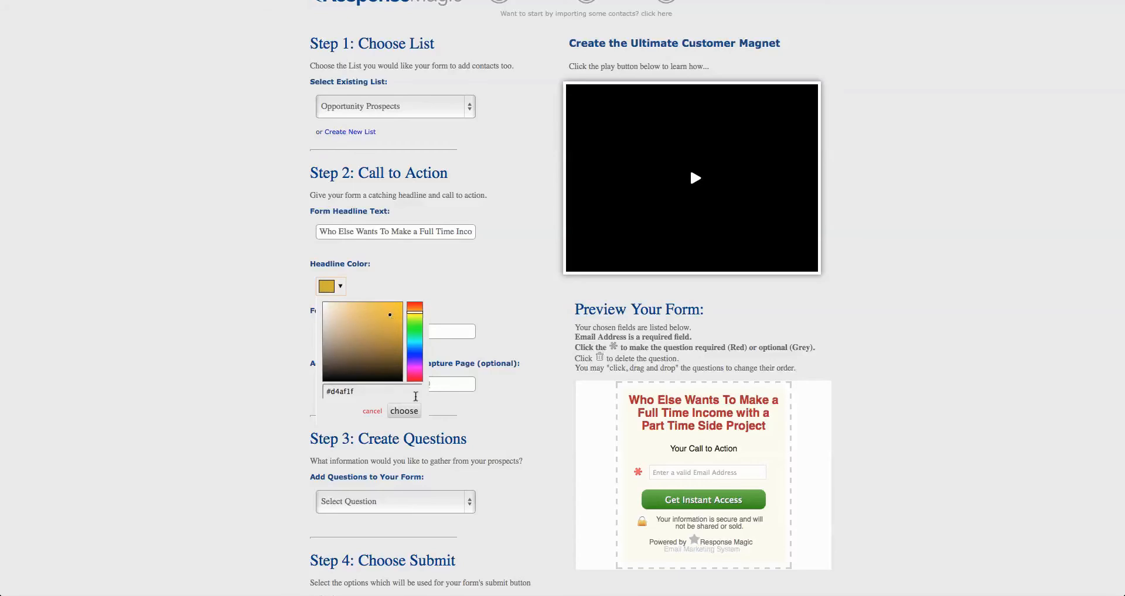
left_click(413, 412)
Change the form headline color to a bright blue and apply it
left_click(339, 287)
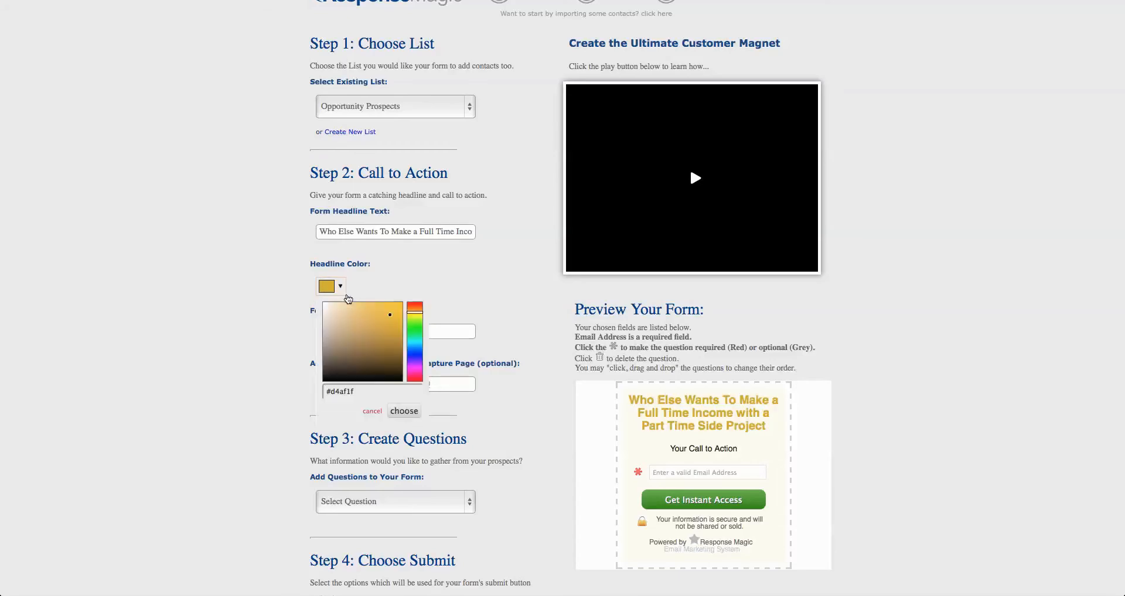
mouse_move(413, 315)
left_mouse_down()
mouse_move(413, 357)
mouse_move(402, 304)
left_mouse_up()
left_click(403, 411)
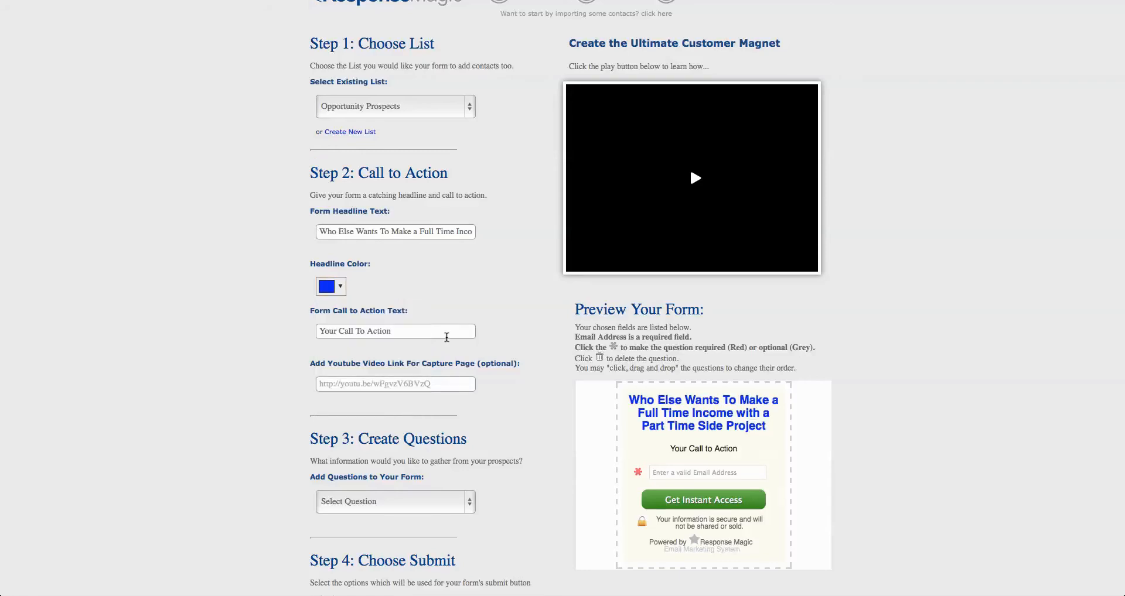
scroll(446, 334, "down", 2)
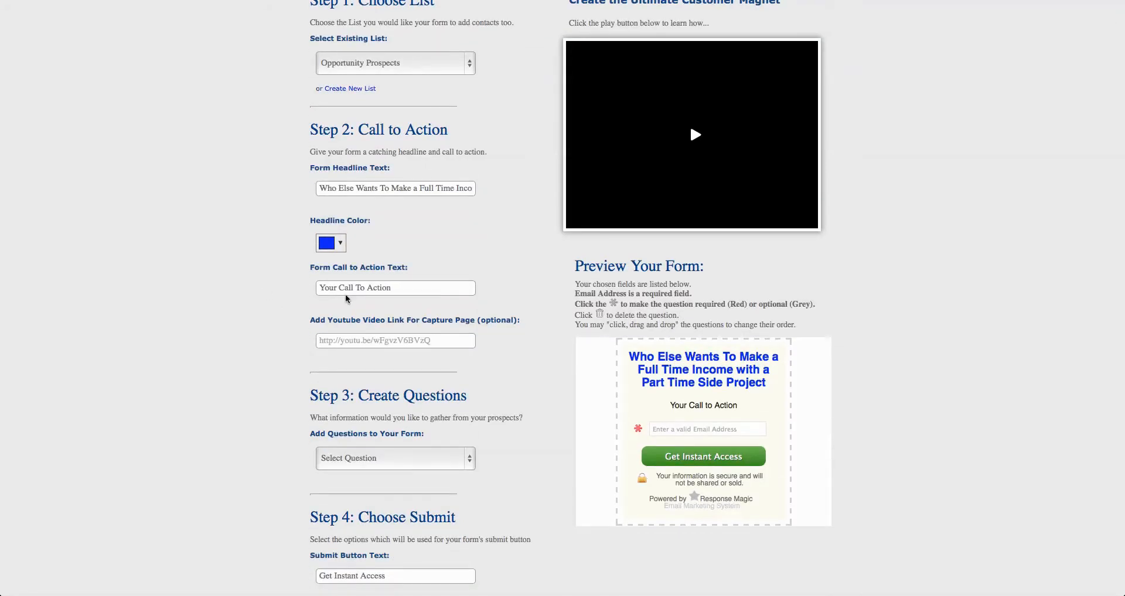
Set the form's call to action text to "Just Enter Your Email Address Below for Instant Access to a Video That Shows You How"
left_click(360, 288)
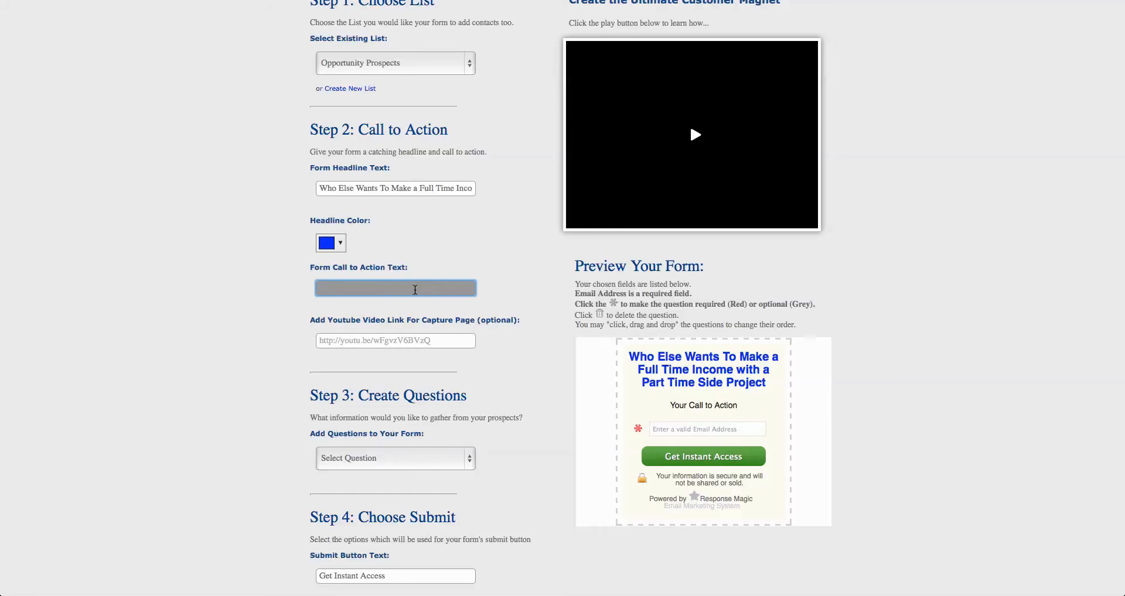
type("Just Enter Your")
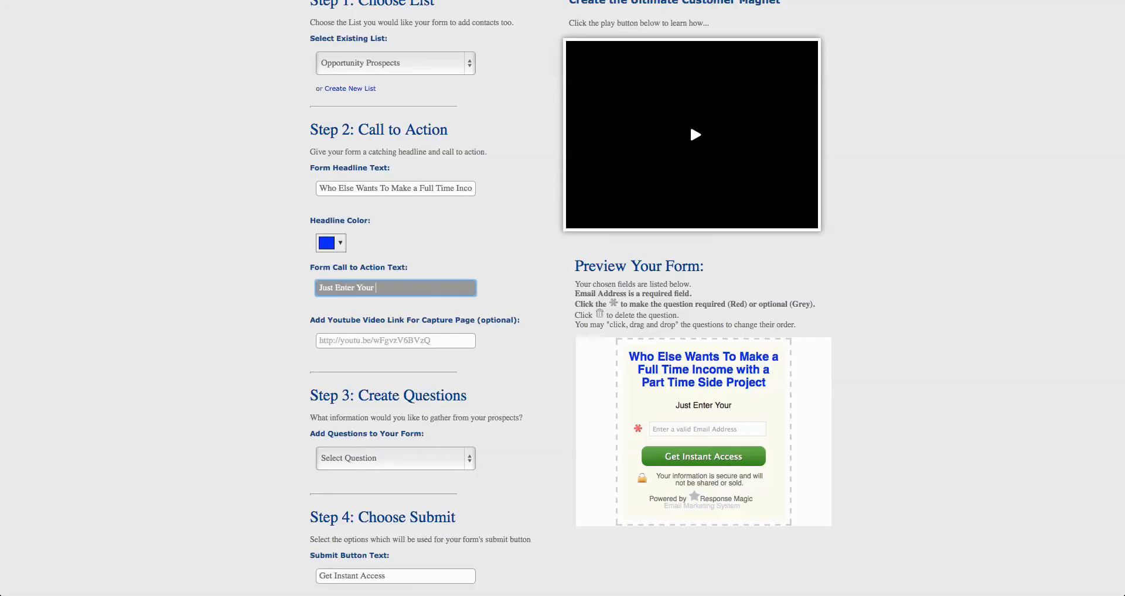
type(" Email Address Below ")
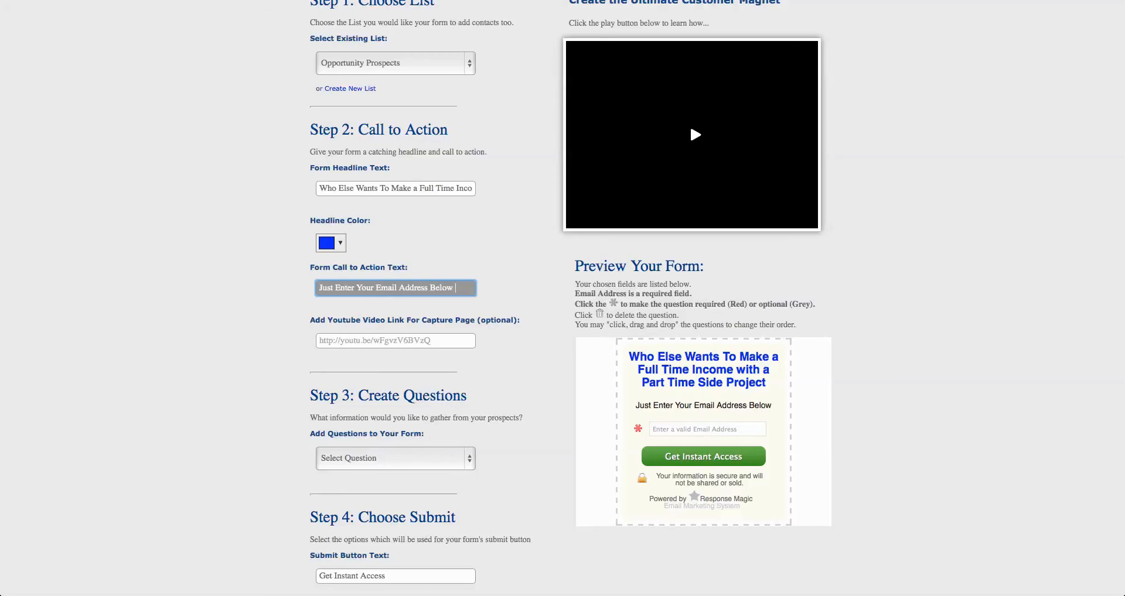
type("for Instant Access to a Video That Shows yo")
key("BackSpace")
key("BackSpace")
type("You How")
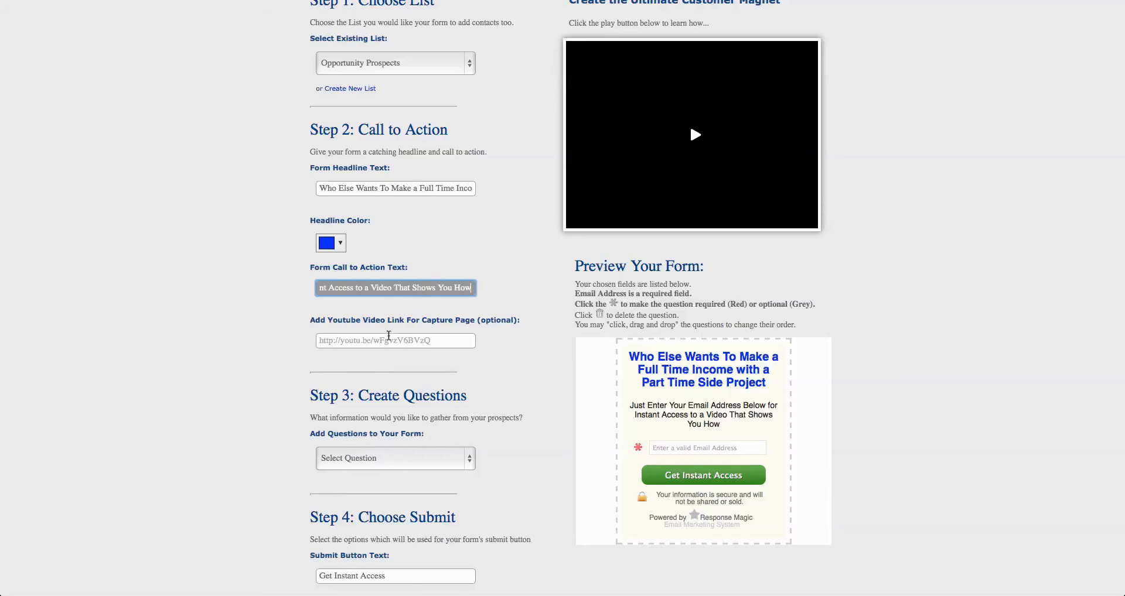
Copy the share link of the YouTube video "Squeeze Page Video Formula that Converts" and enter it as the form's capture page video link
scroll(412, 347, "down", 2)
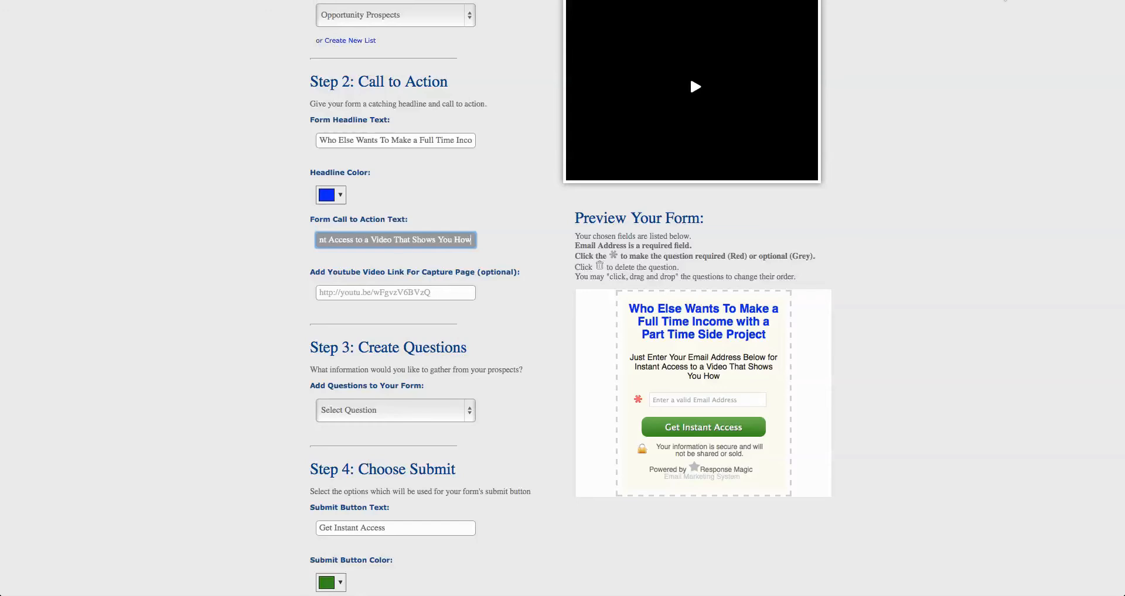
left_click(1005, 1)
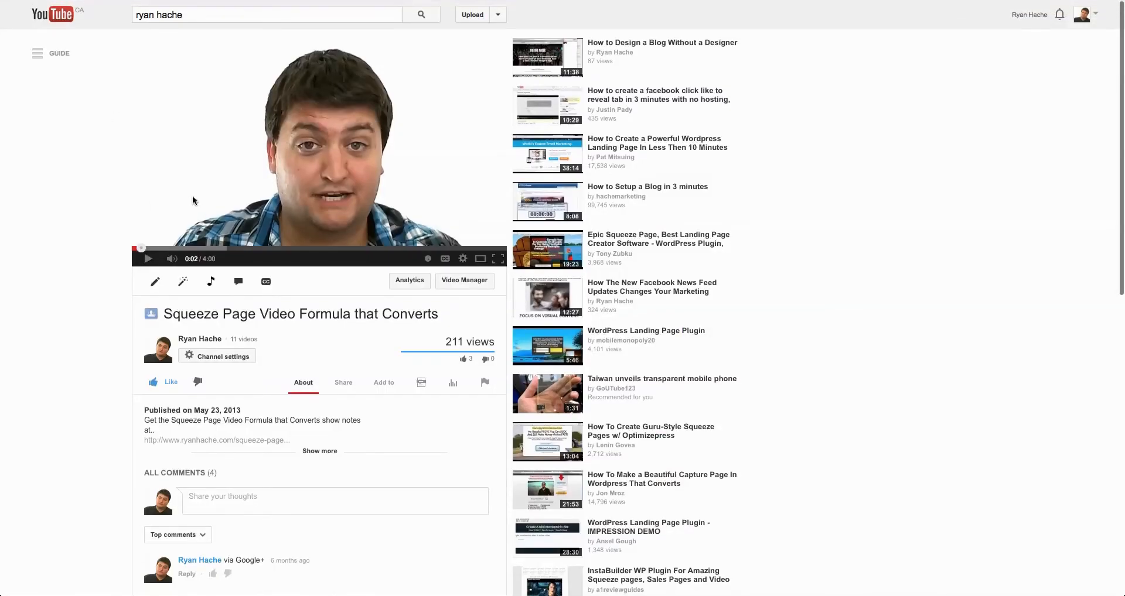
left_click(147, 258)
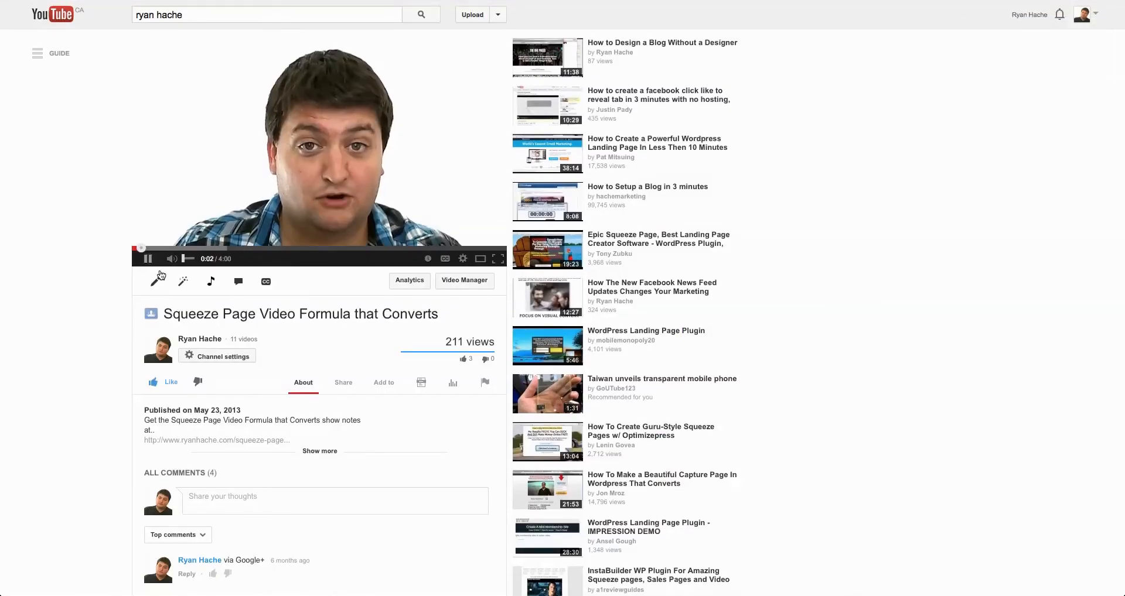
left_click(147, 258)
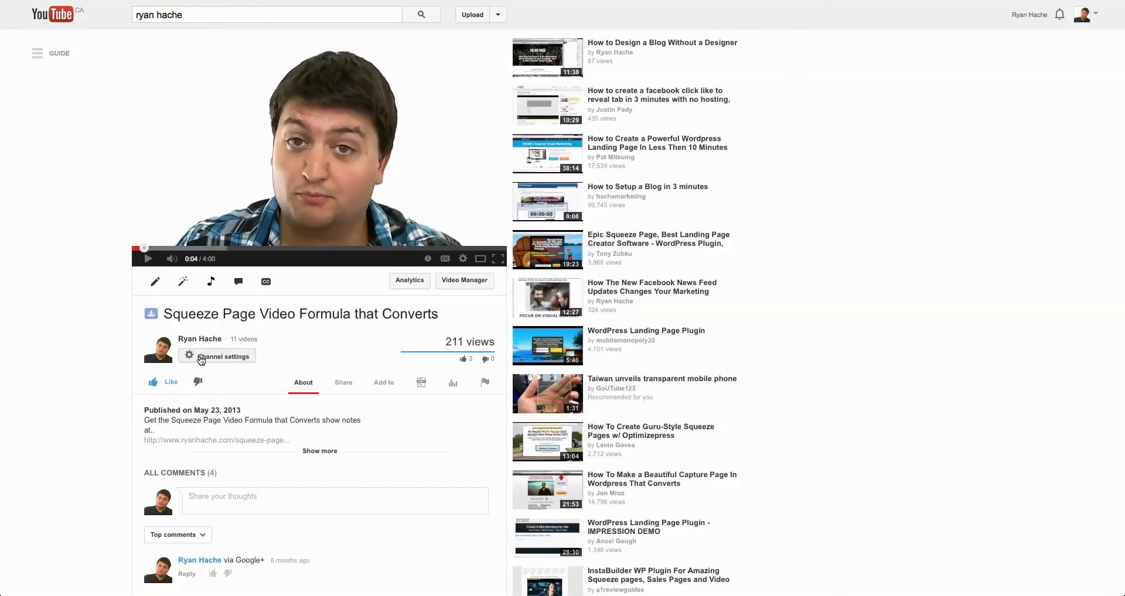
left_click(343, 382)
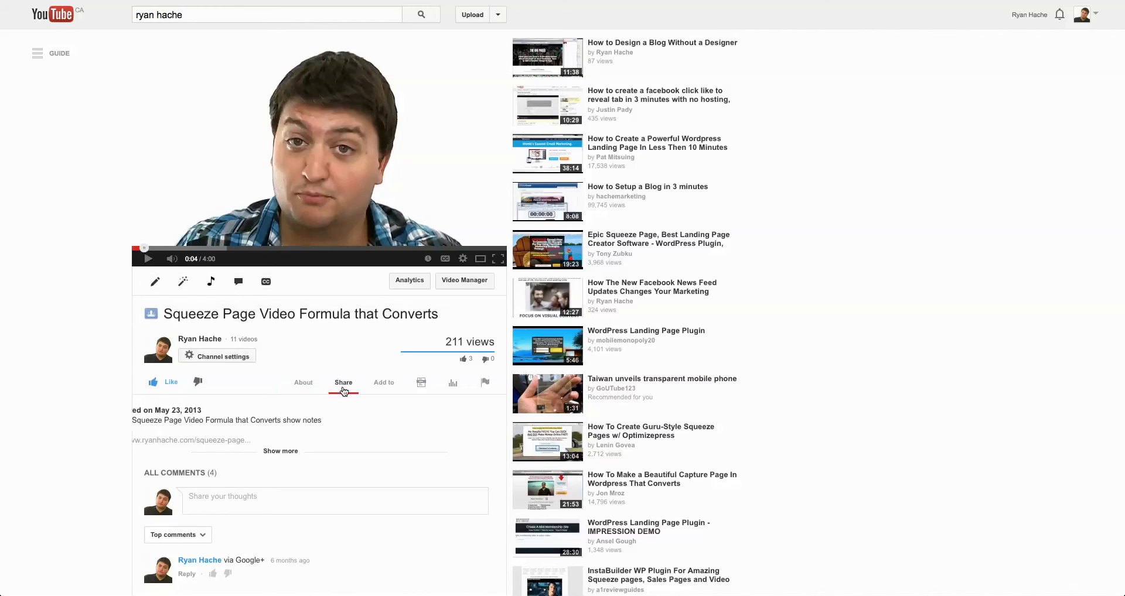
scroll(368, 407, "down", 1)
left_click_drag(352, 419, 66, 417)
key("ctrl+c")
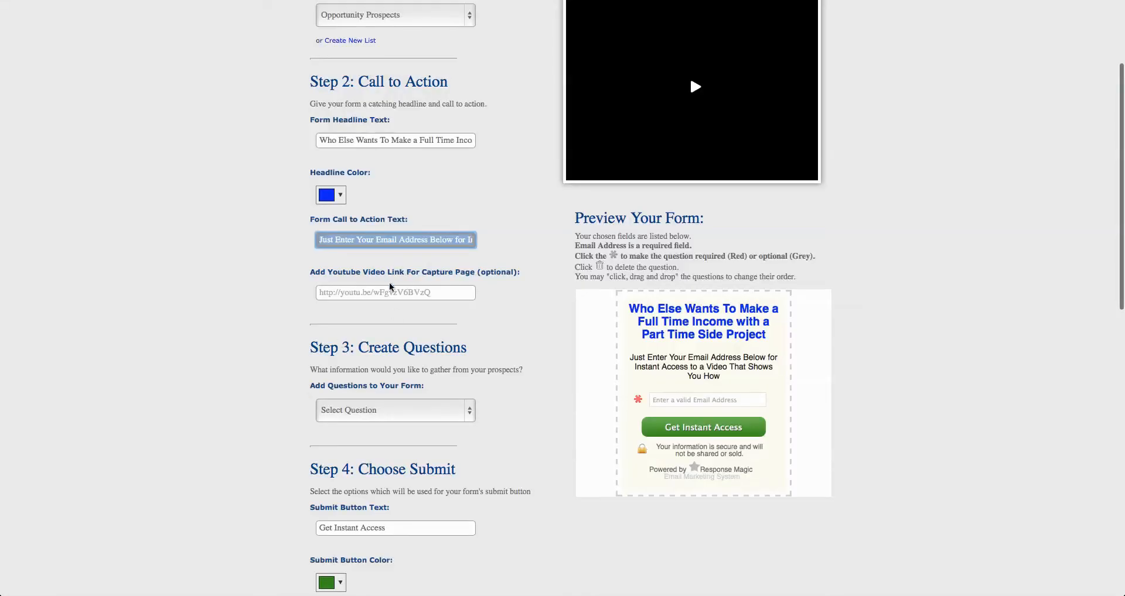
left_click(387, 292)
key("ctrl+v")
Add a Telephone Field question to the form and delete that question from the form preview
scroll(457, 314, "down", 5)
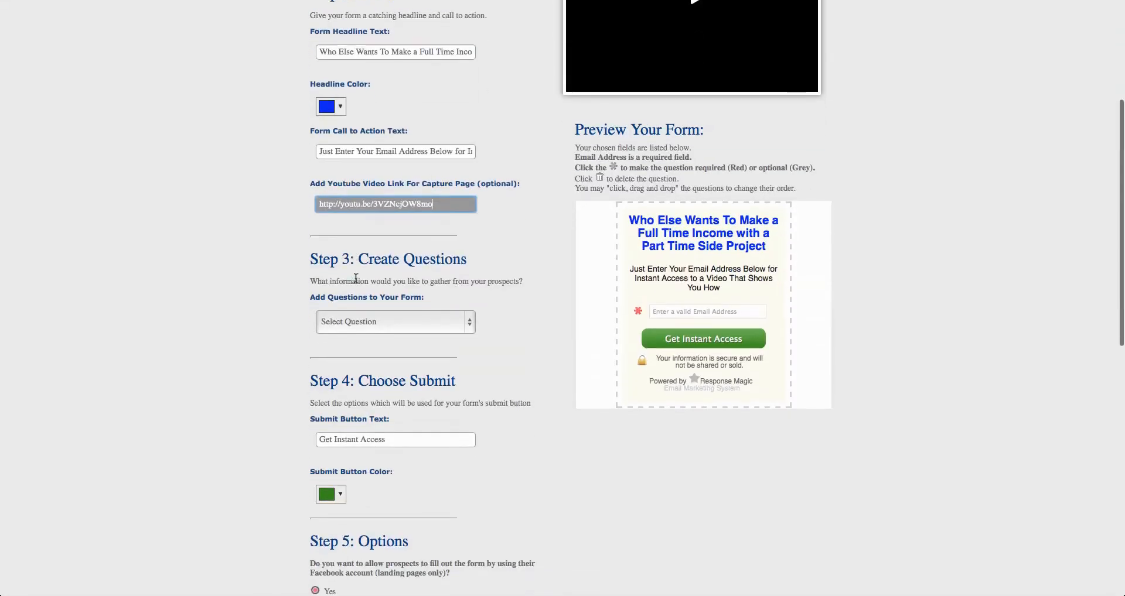
left_click(420, 254)
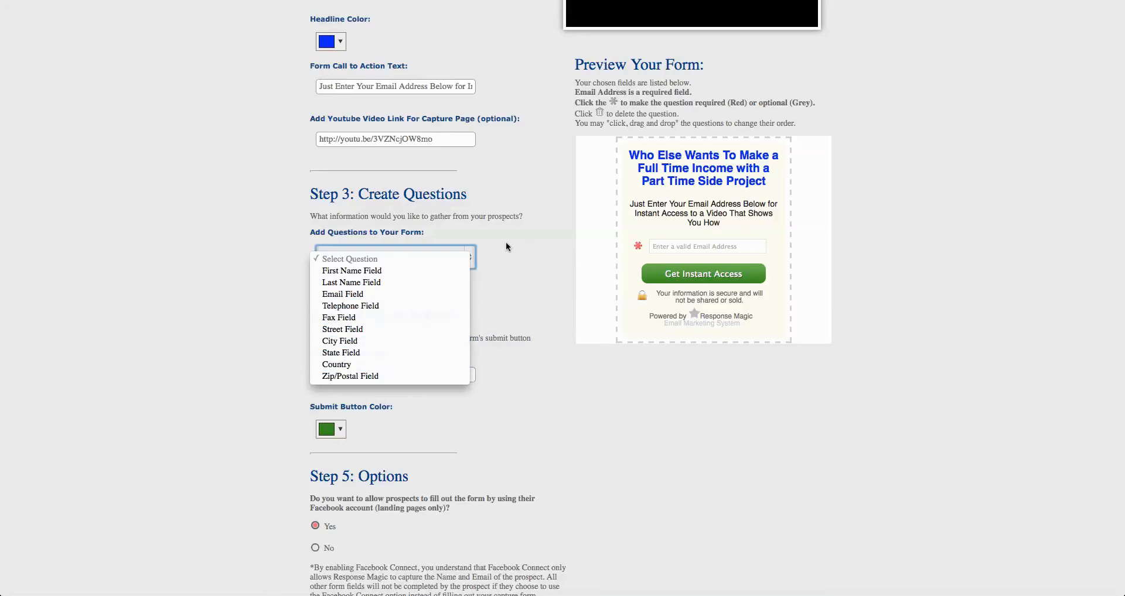
left_click(436, 305)
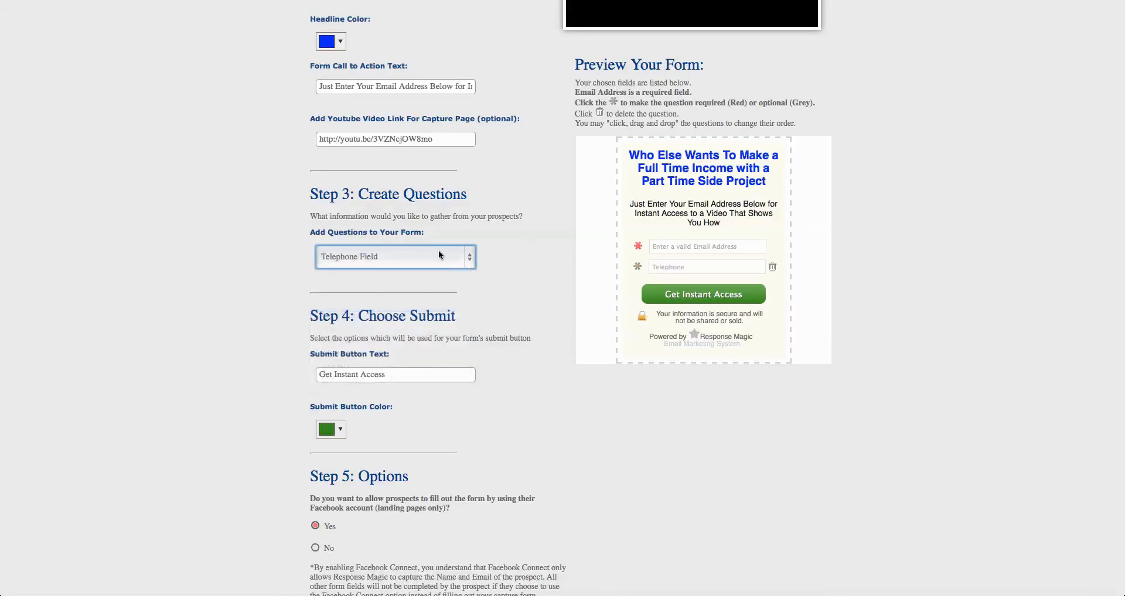
scroll(422, 246, "down", 3)
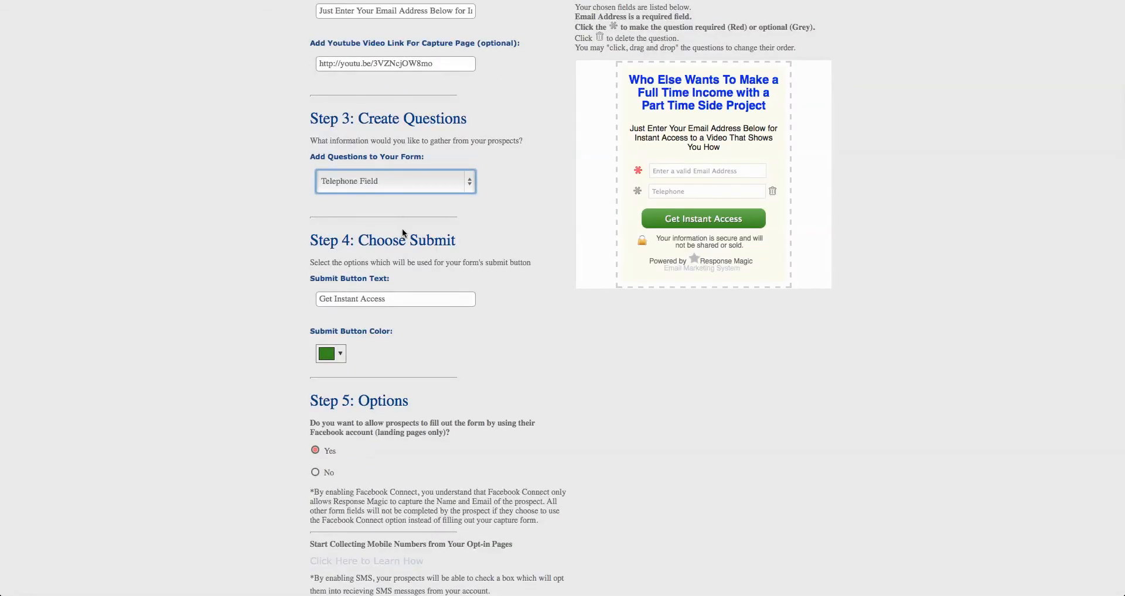
scroll(403, 233, "down", 1)
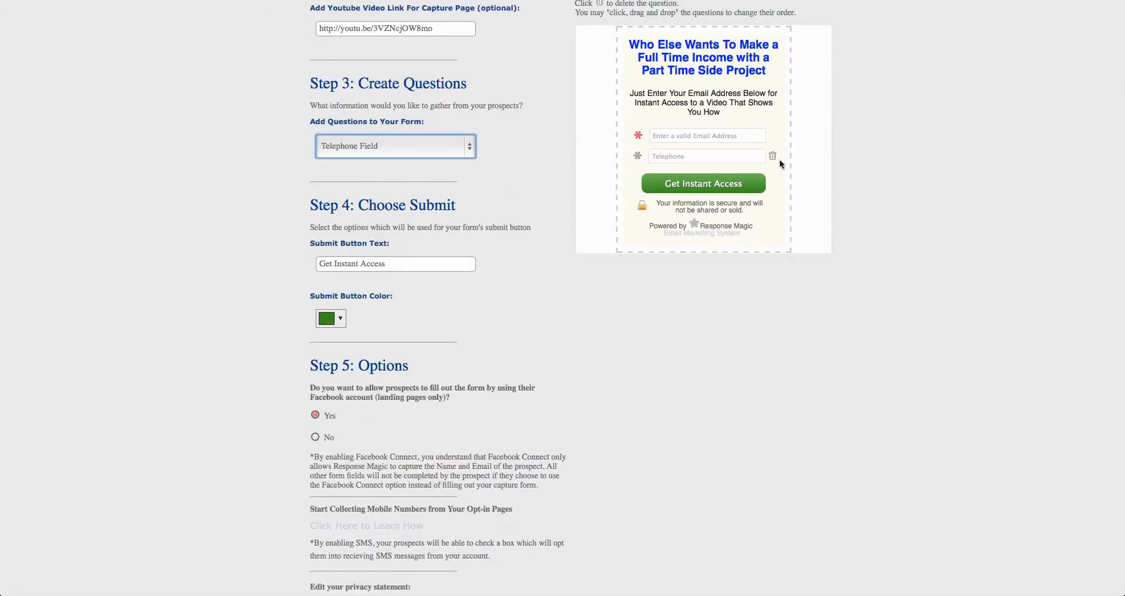
scroll(760, 161, "down", 2)
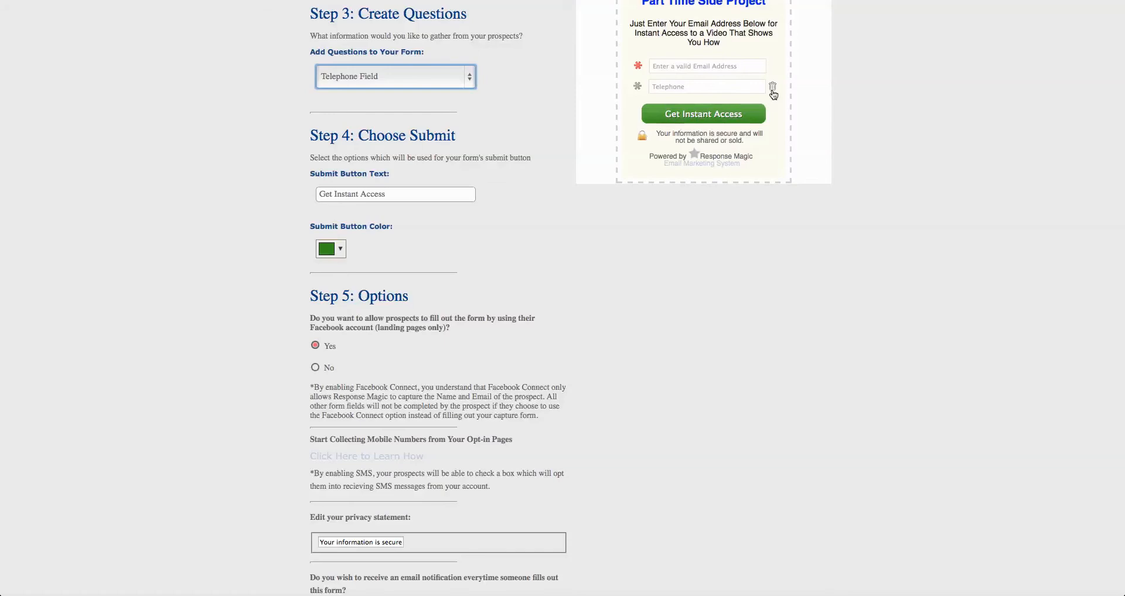
left_click(771, 91)
Set the form's submit button text to "Instant Access"
scroll(503, 113, "up", 1)
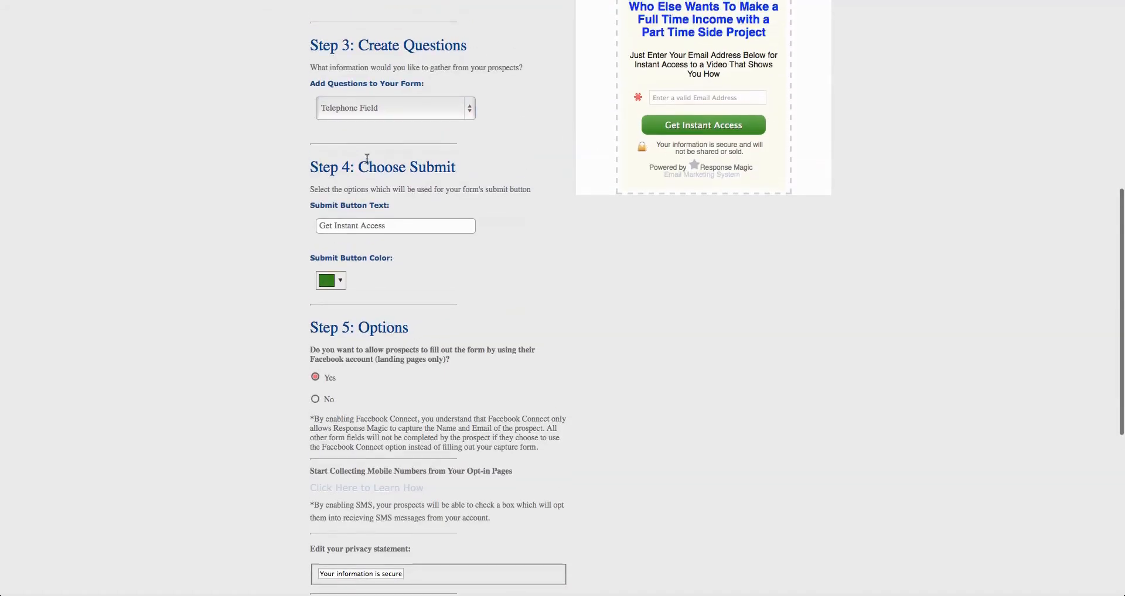
scroll(412, 240, "up", 2)
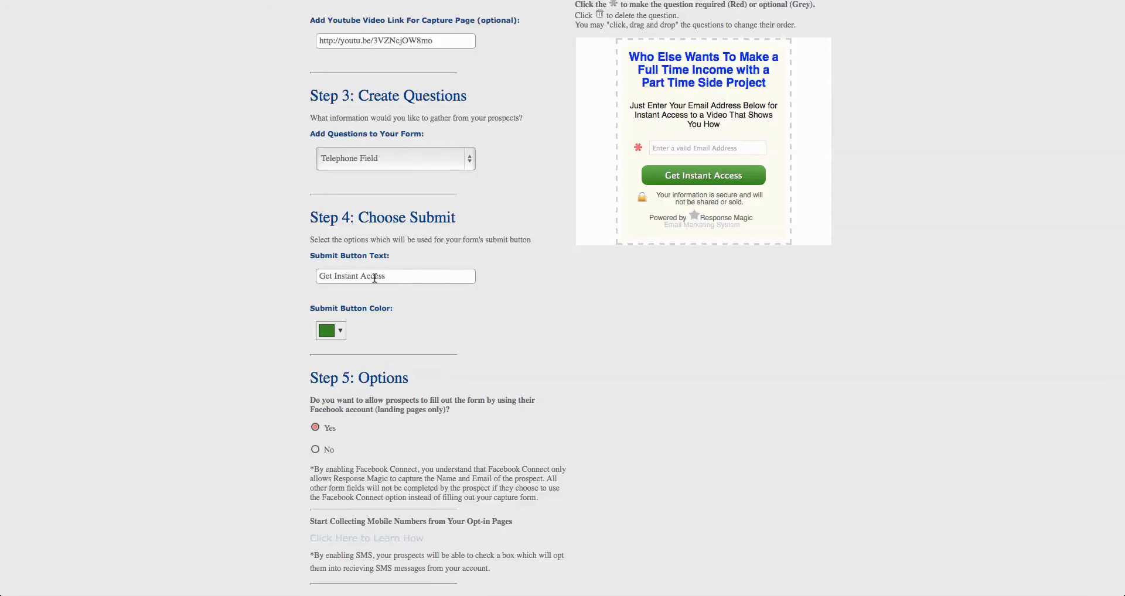
left_click(417, 278)
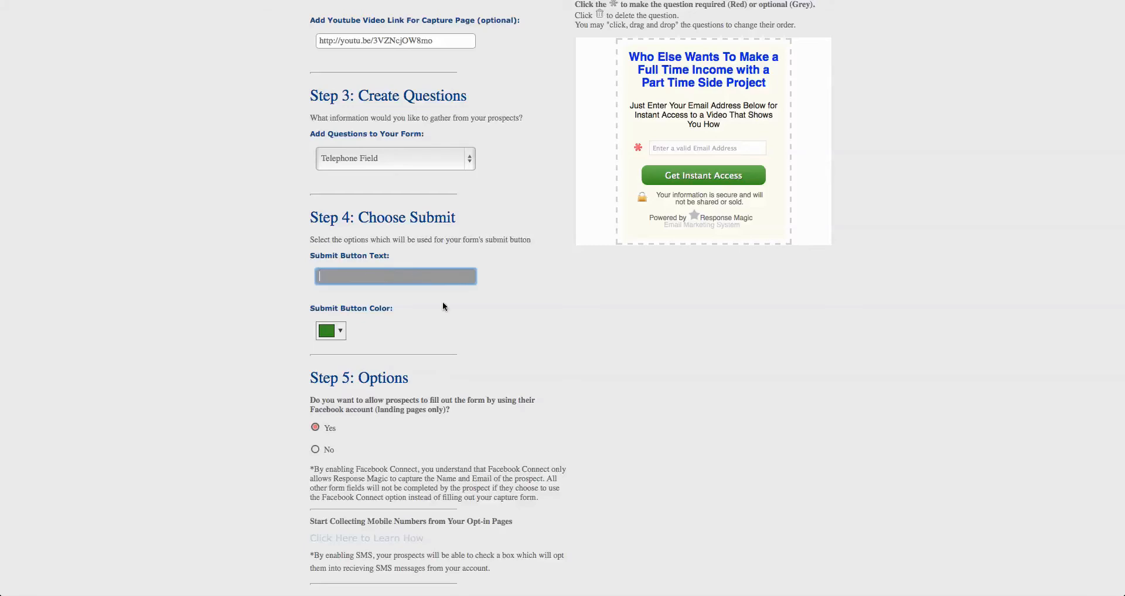
left_click(441, 302)
left_click(413, 277)
type("Instant Access")
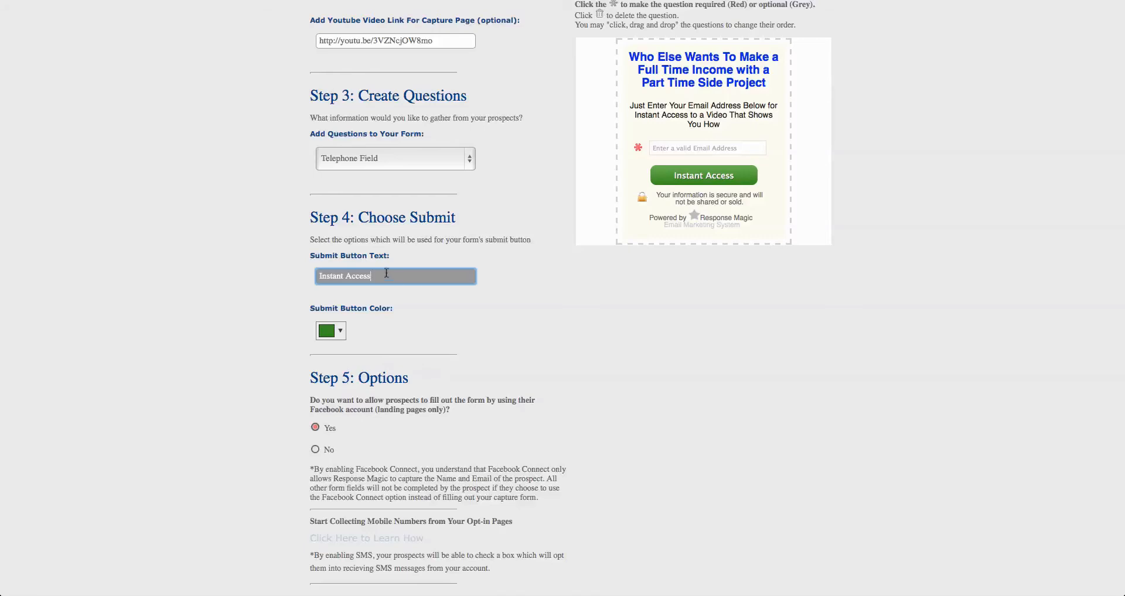
type("D")
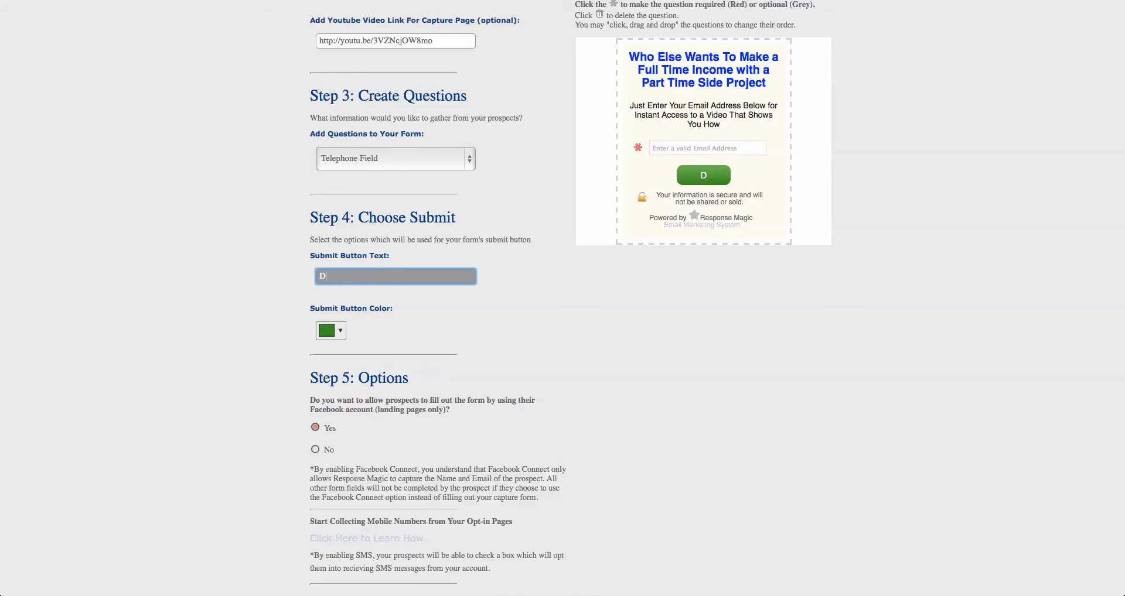
Replace the submit button text with "Get the Video"
key("BackSpace")
type("Get the Video")
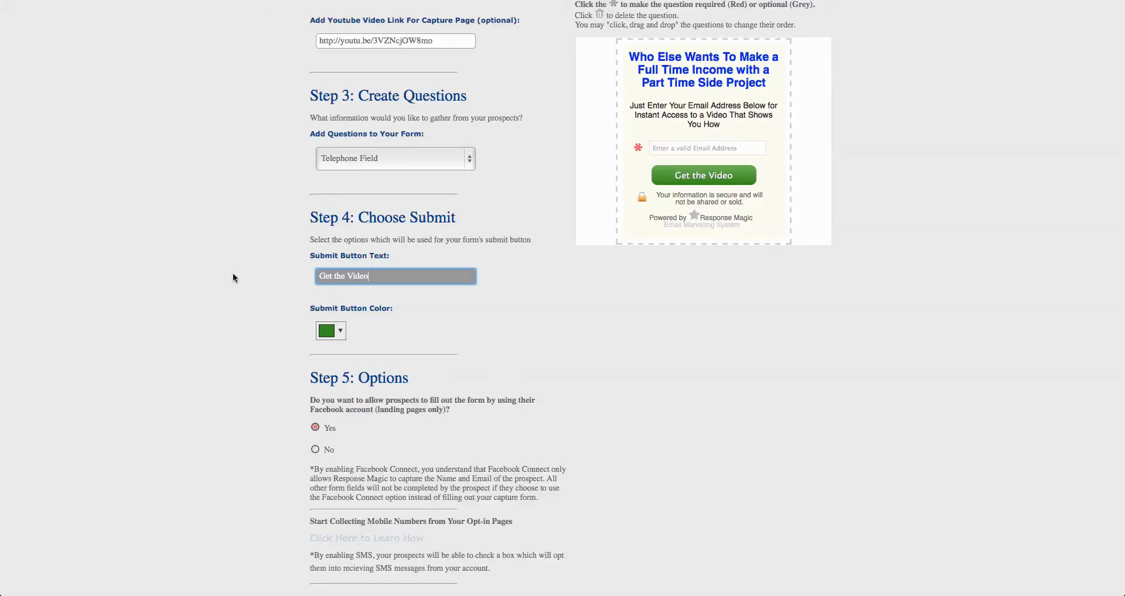
Set the submit button color to the orange shade #d4910b and apply it
left_click(331, 331)
left_click(420, 355)
left_click(399, 367)
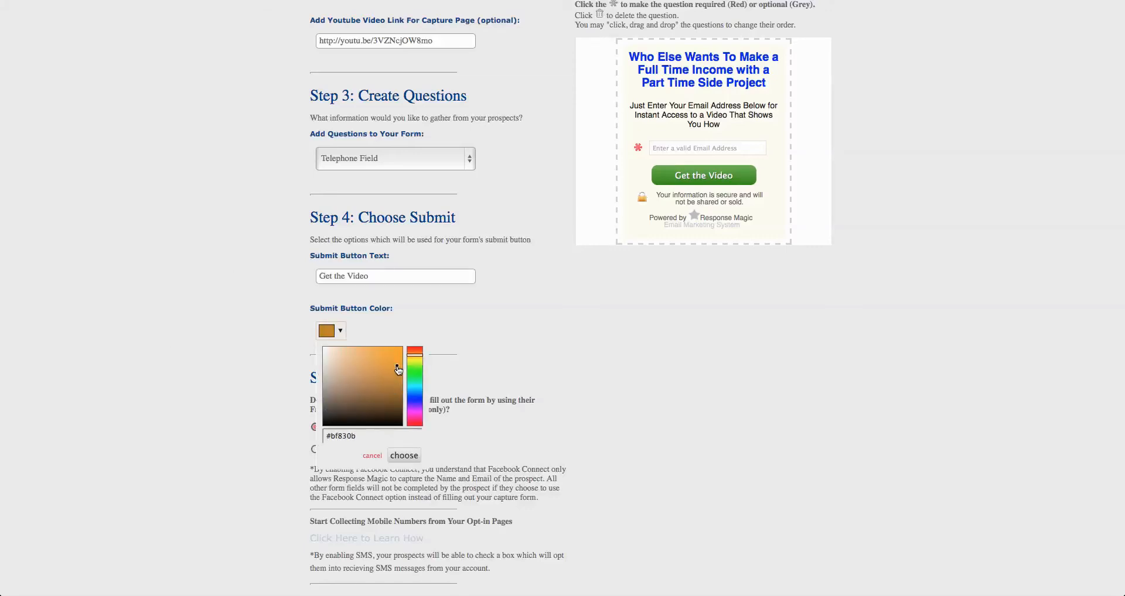
left_click(412, 460)
Set the form headline color to the orange shade #ce8000 and apply it
scroll(472, 332, "up", 3)
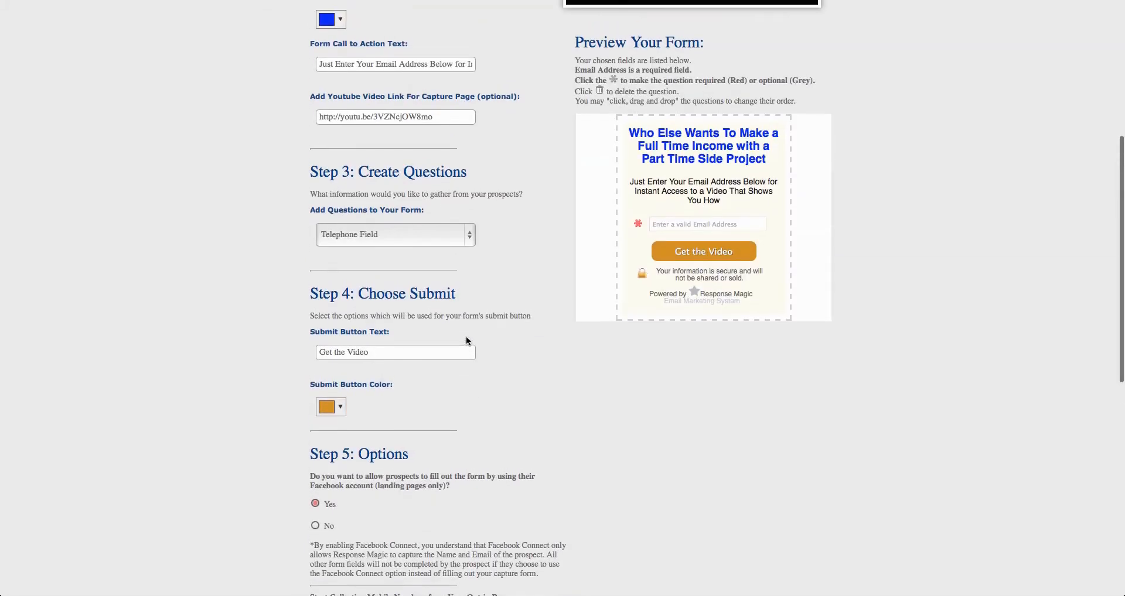
scroll(406, 268, "up", 1)
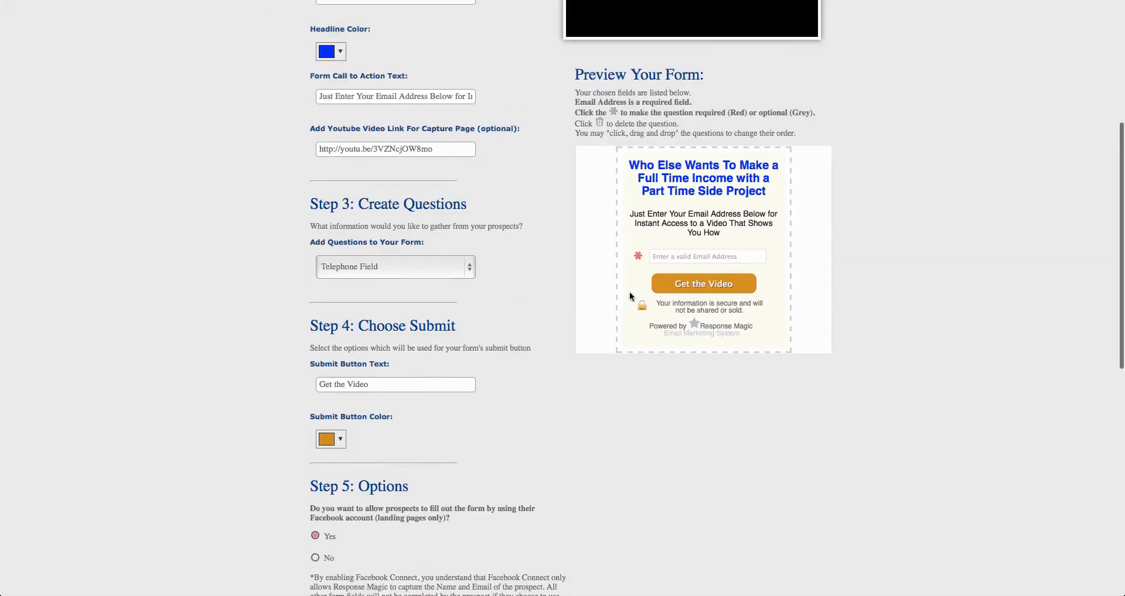
left_click(333, 52)
mouse_move(383, 94)
left_mouse_down()
mouse_move(413, 76)
mouse_move(401, 68)
left_mouse_up()
left_click(414, 77)
scroll(401, 71, "up", 1)
left_click_drag(391, 110, 402, 92)
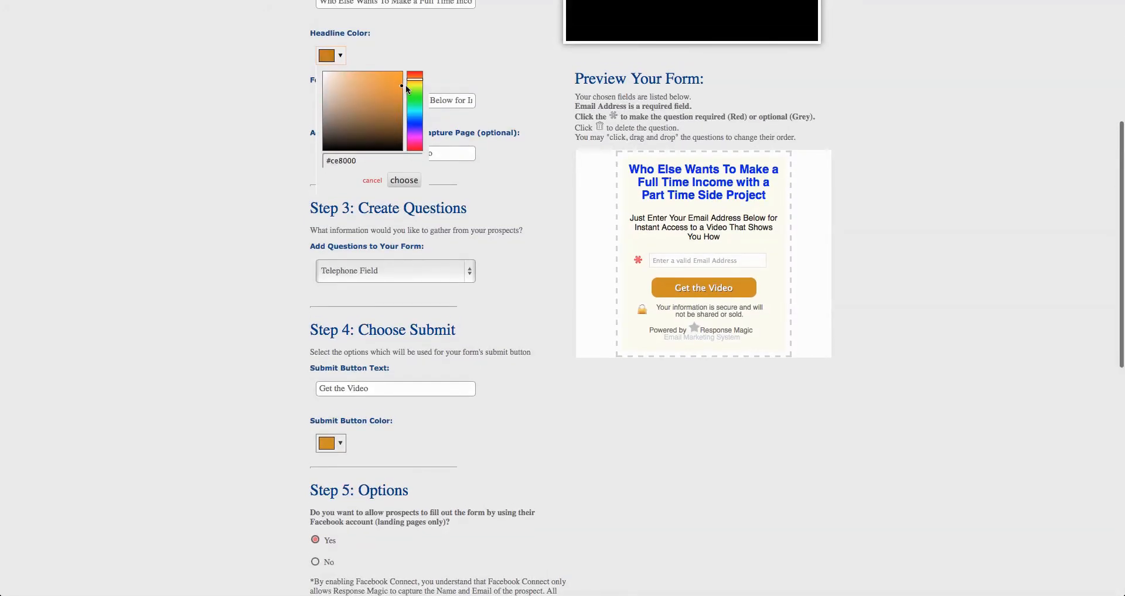
left_click(404, 181)
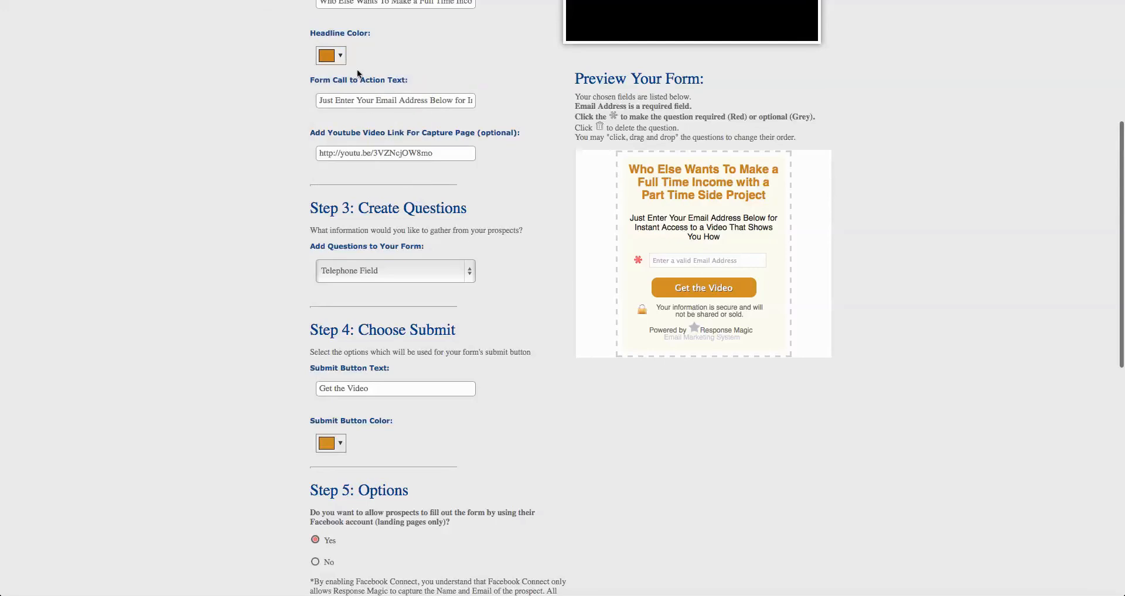
Change the form headline color to the dark red shade #a62e02 and apply it
left_click(331, 55)
left_click(415, 80)
left_click_drag(415, 77, 401, 99)
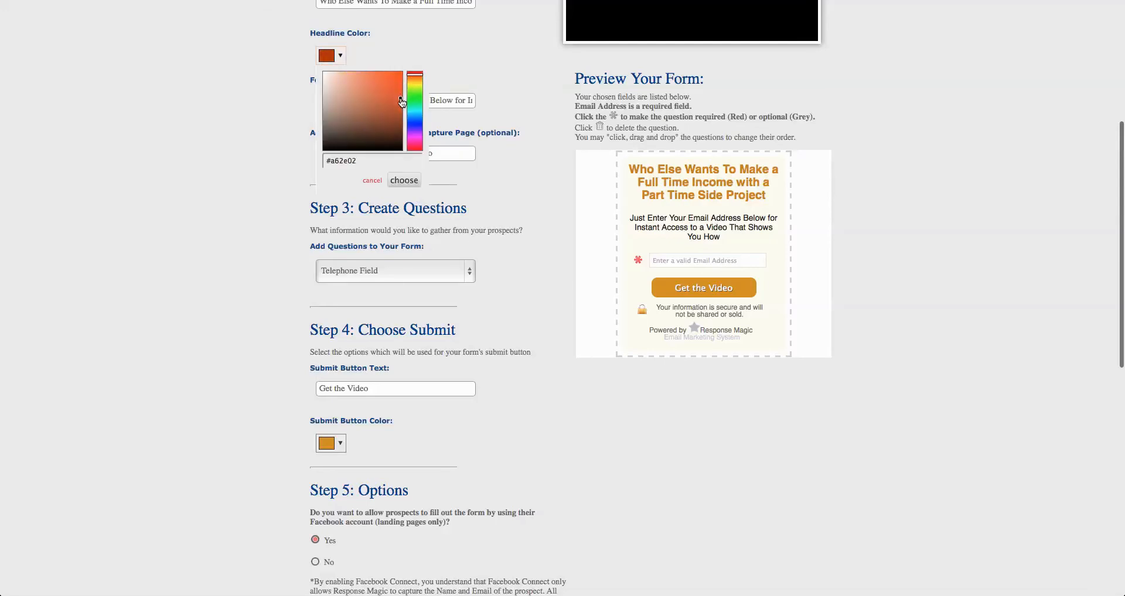
left_click(404, 180)
Examine the form options for Facebook sign-up, mobile number collection, privacy statement, email notification and the action after submission
scroll(401, 369, "down", 3)
scroll(402, 373, "down", 5)
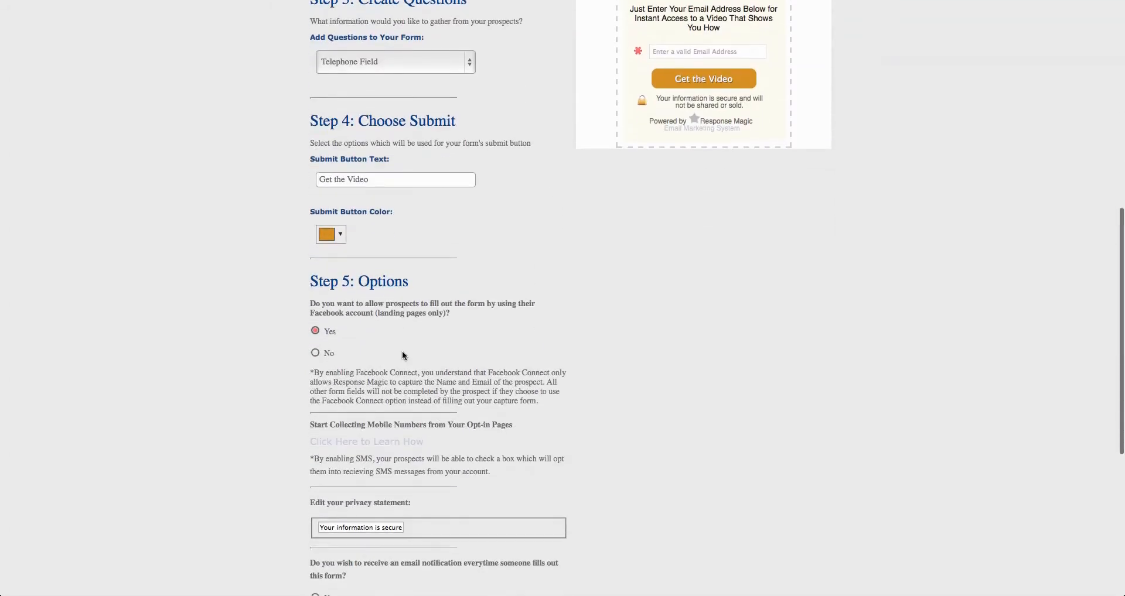
scroll(402, 349, "up", 2)
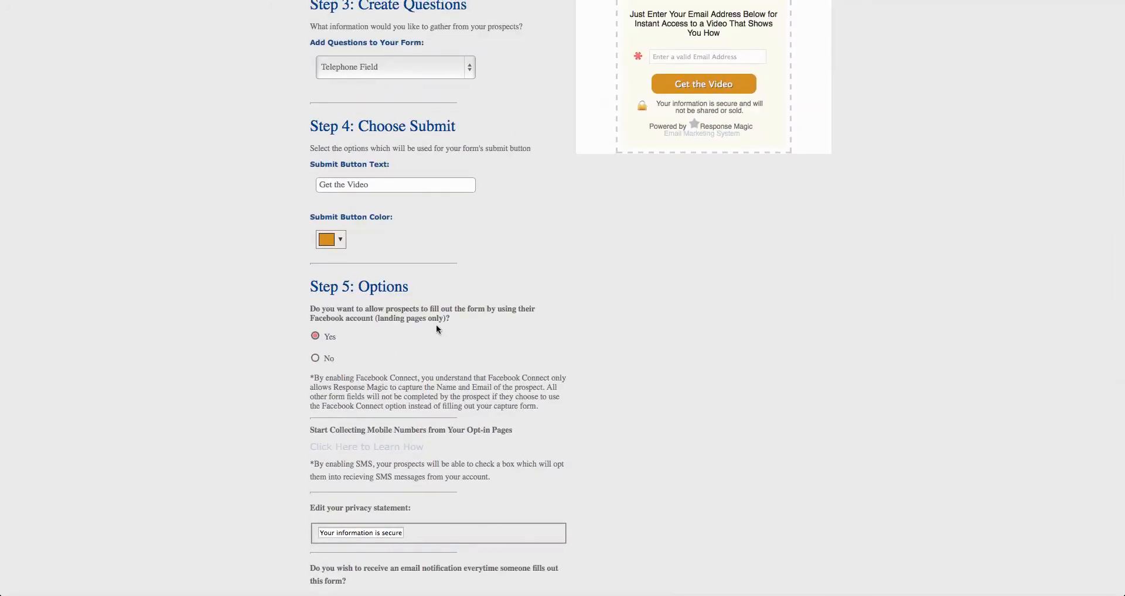
scroll(305, 299, "down", 2)
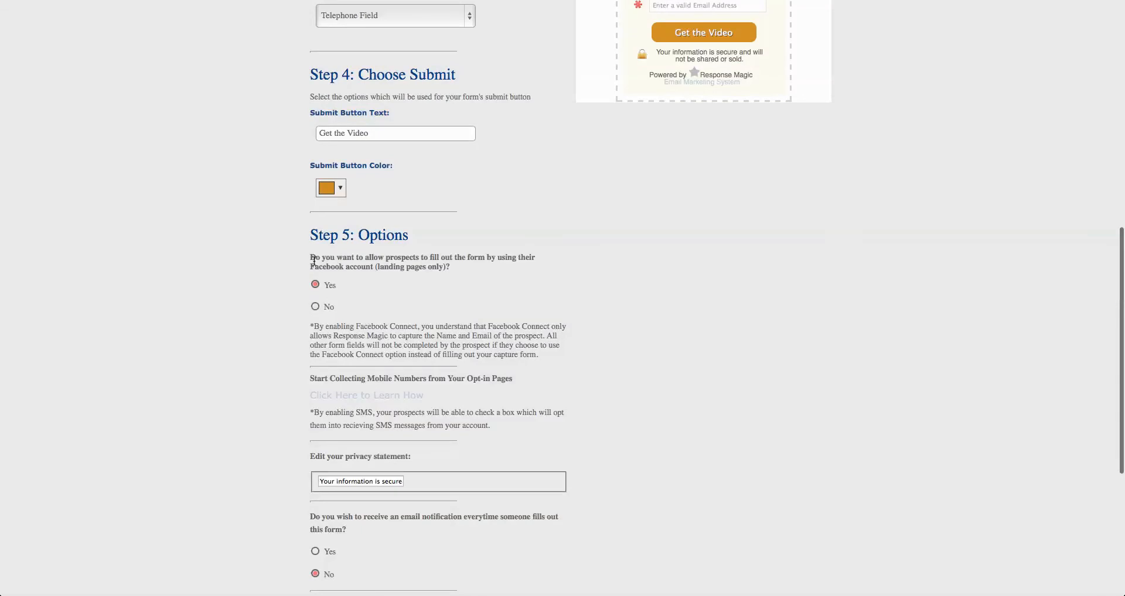
scroll(391, 289, "up", 2)
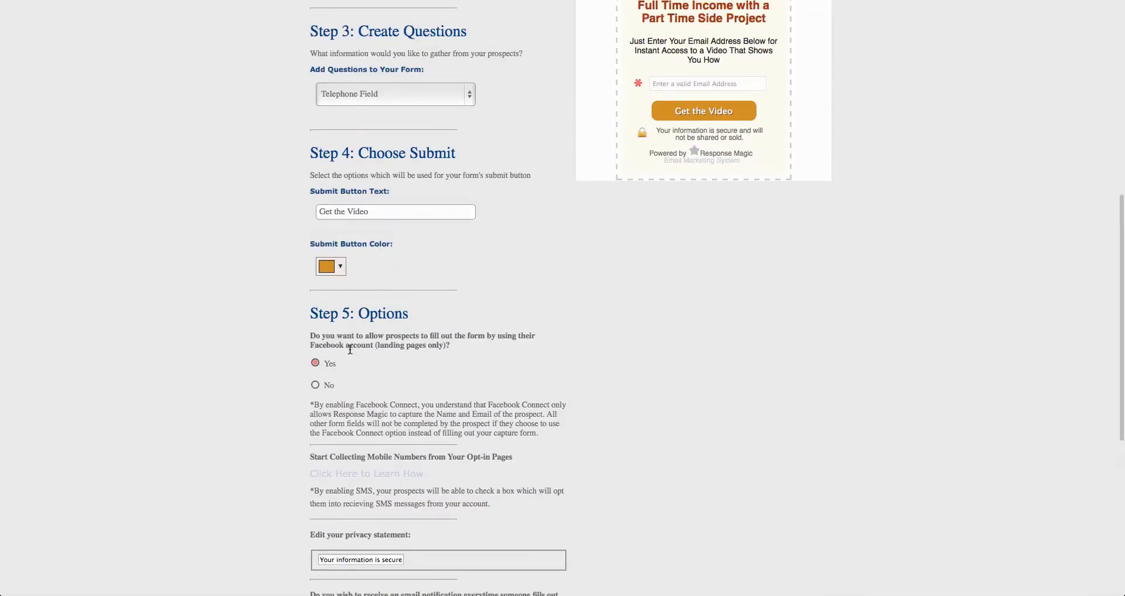
left_click_drag(309, 333, 442, 335)
scroll(442, 336, "up", 1)
left_click(442, 335)
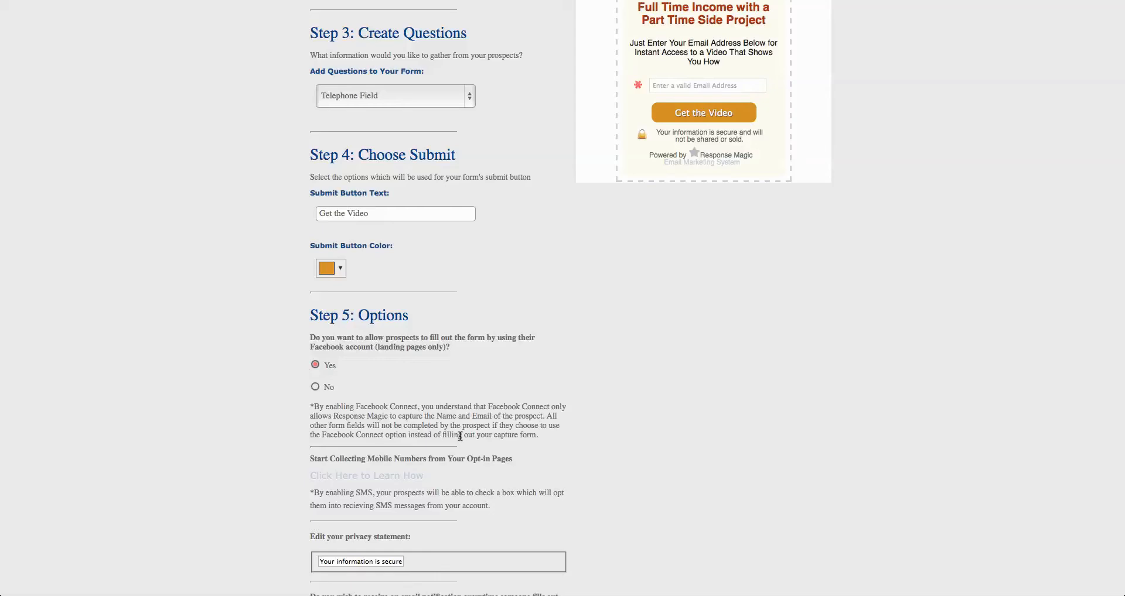
scroll(498, 422, "down", 3)
scroll(557, 450, "down", 4)
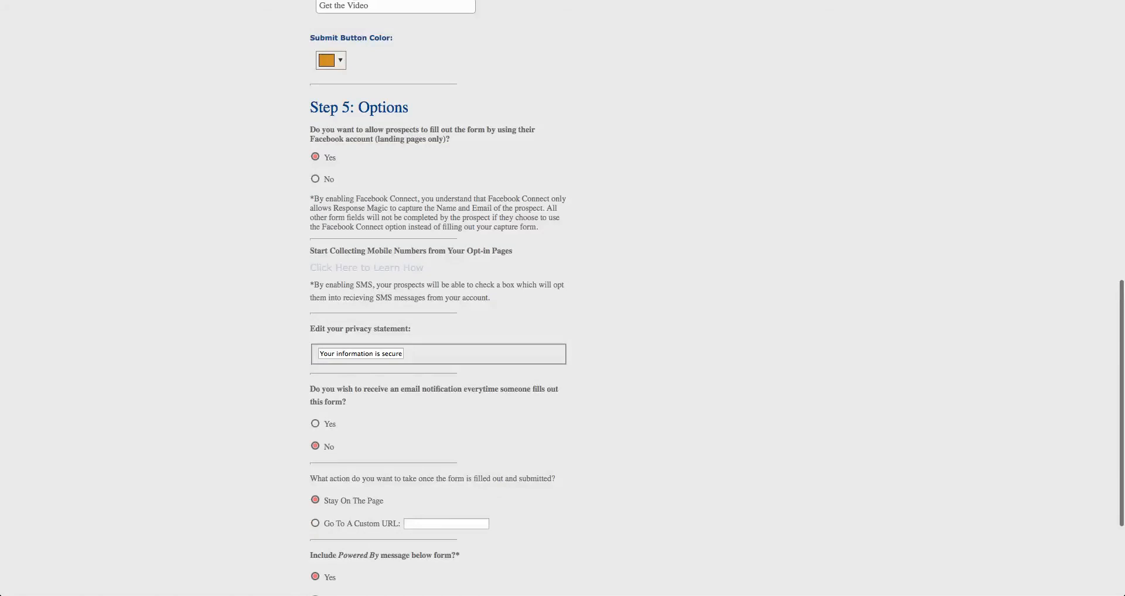
scroll(486, 208, "up", 1)
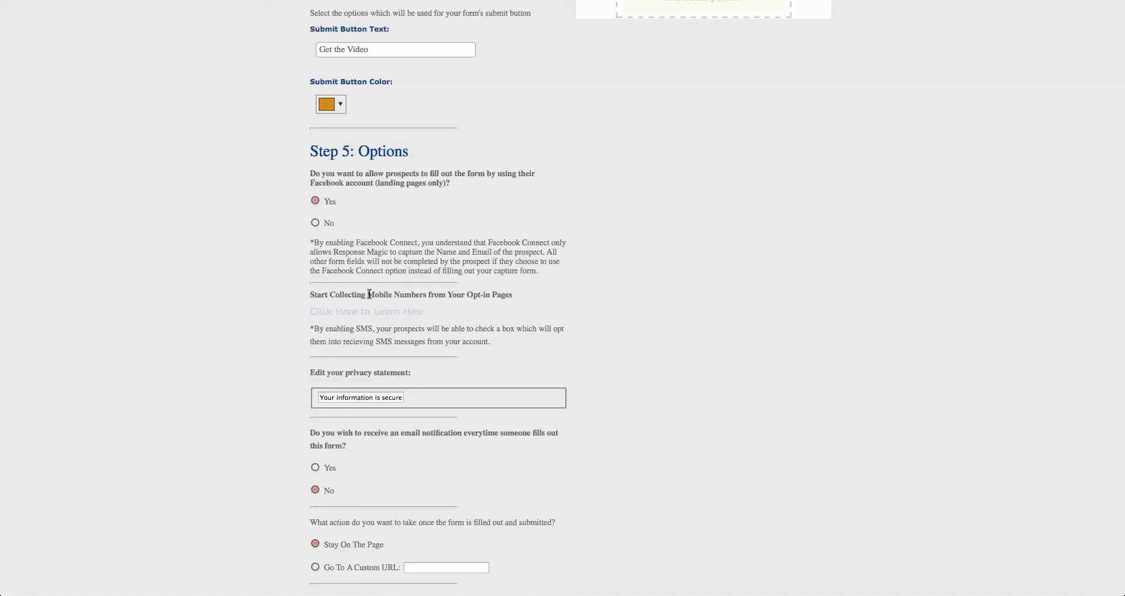
Turn on email notification for every form submission and choose to send prospects to a custom URL once the form is submitted
scroll(502, 311, "up", 5)
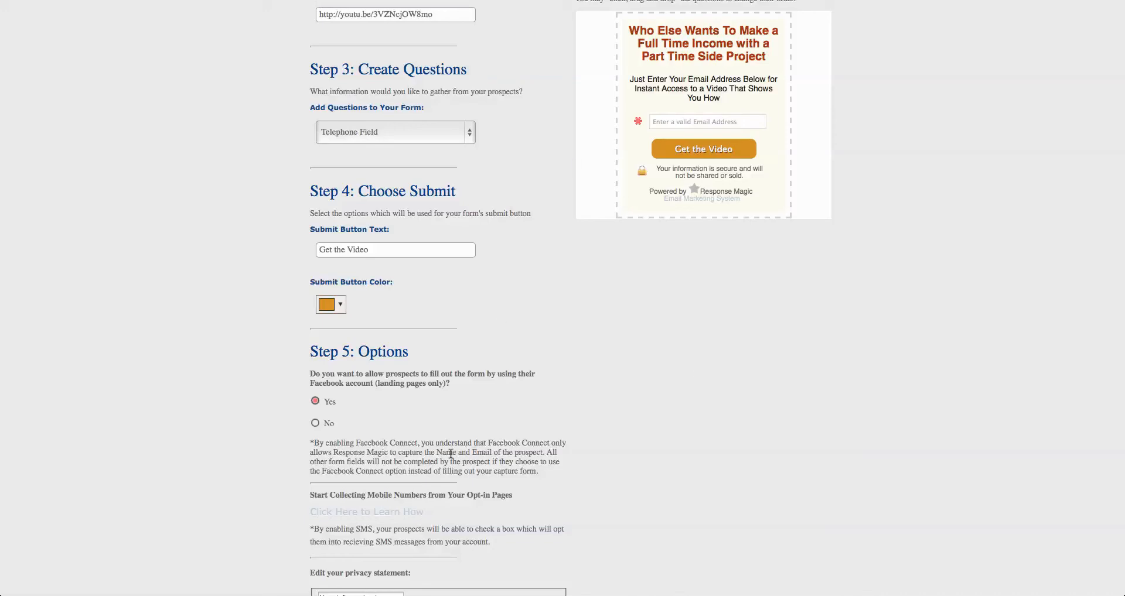
scroll(450, 453, "down", 5)
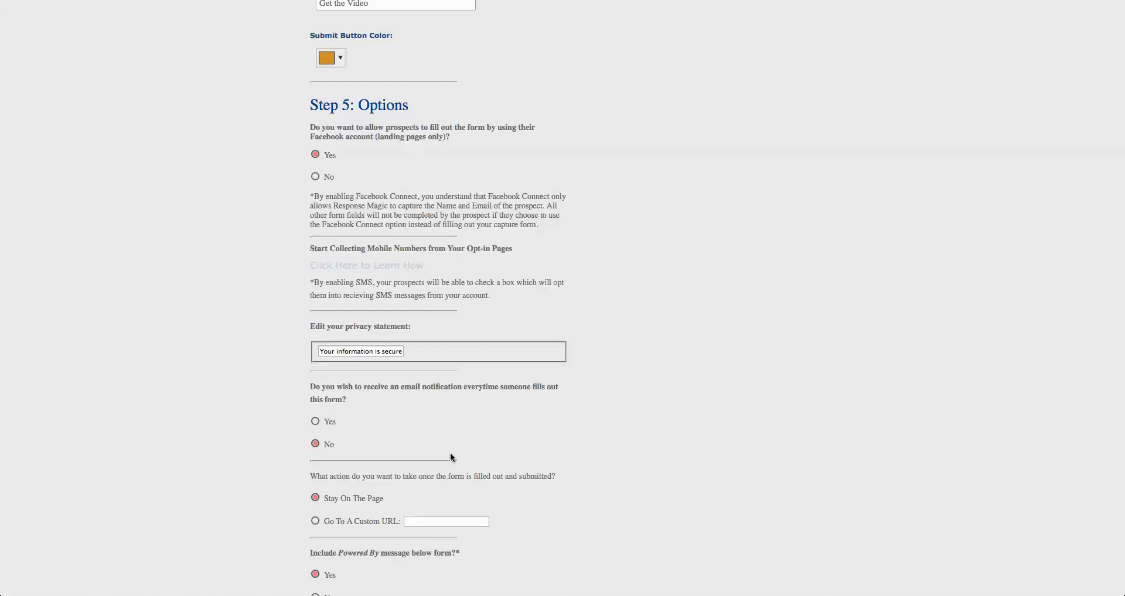
scroll(522, 456, "down", 3)
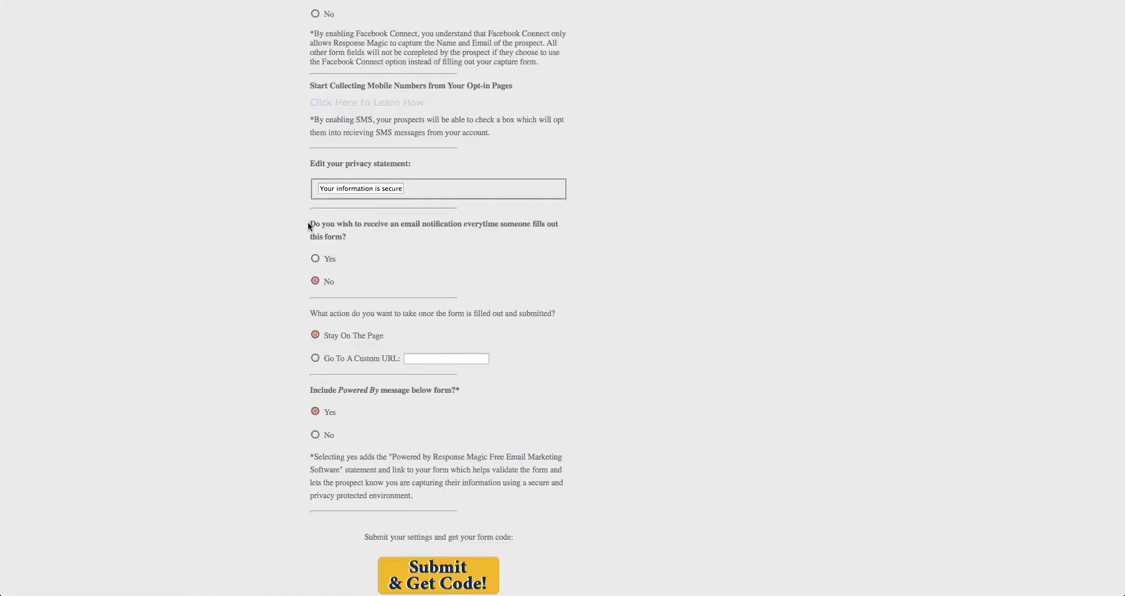
left_click(315, 258)
left_click(316, 359)
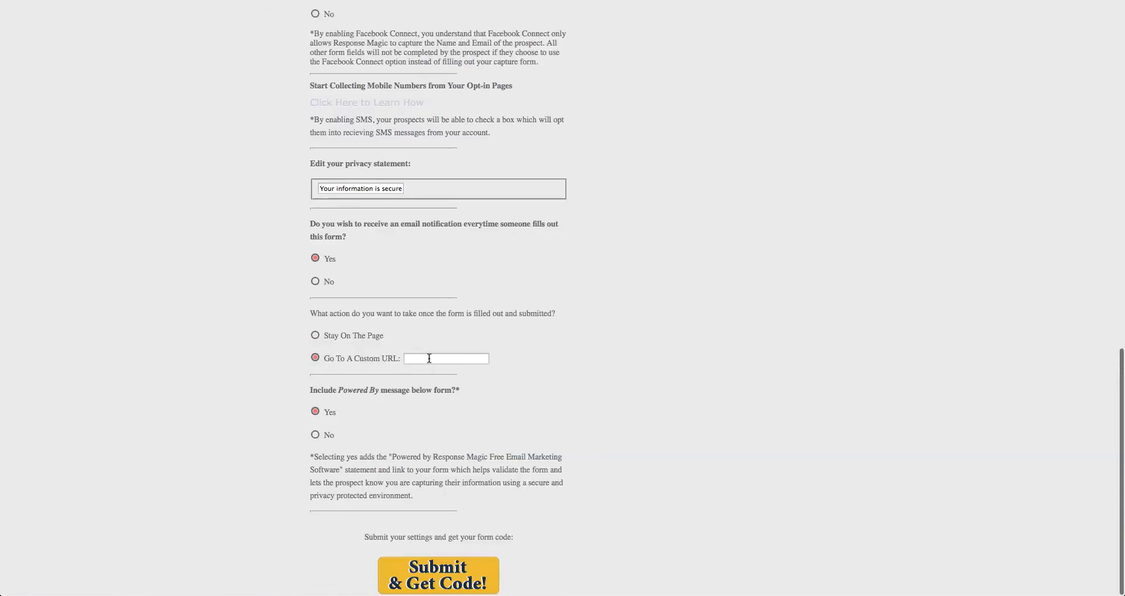
Load the Hache Marketing website in the browser and enter its home page address as the form's custom redirect URL
left_click(429, 358)
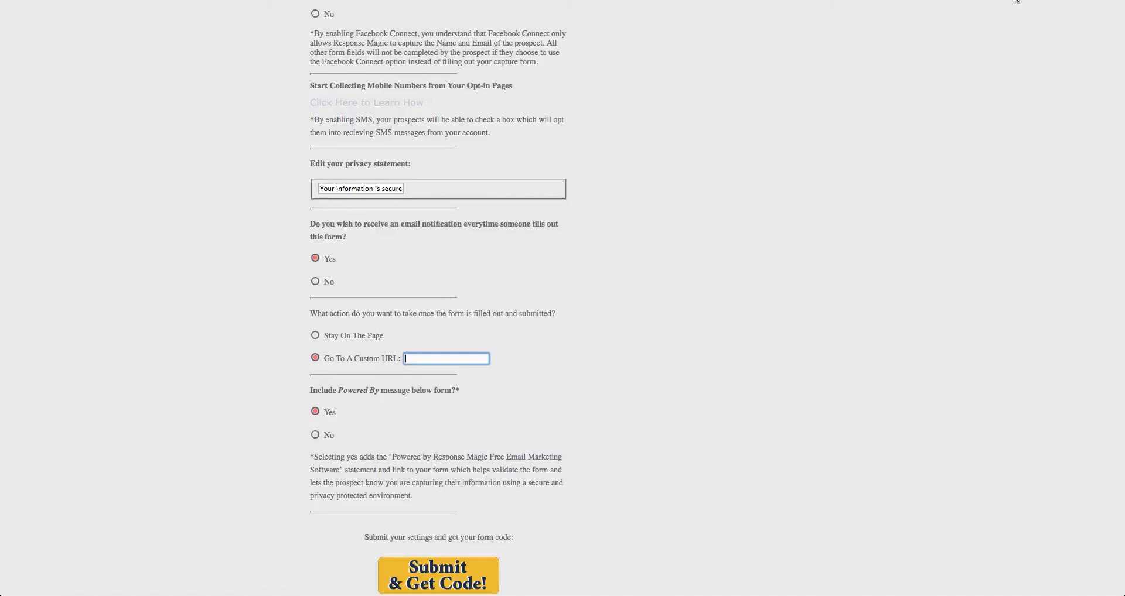
left_click(1016, 1)
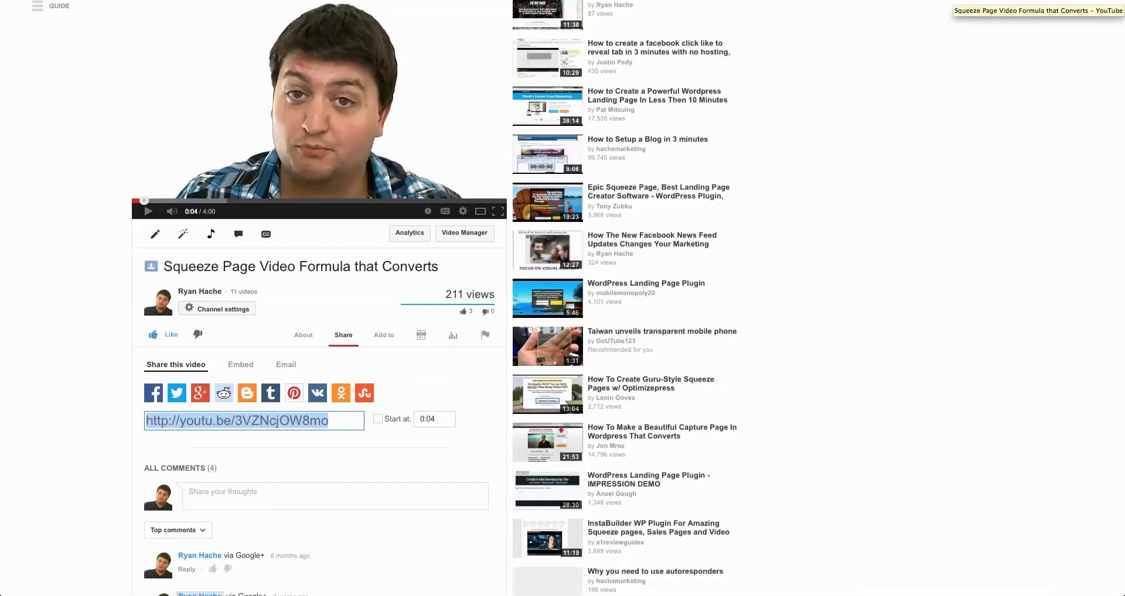
left_click(530, 1)
type("www.ryanhache")
key("Return")
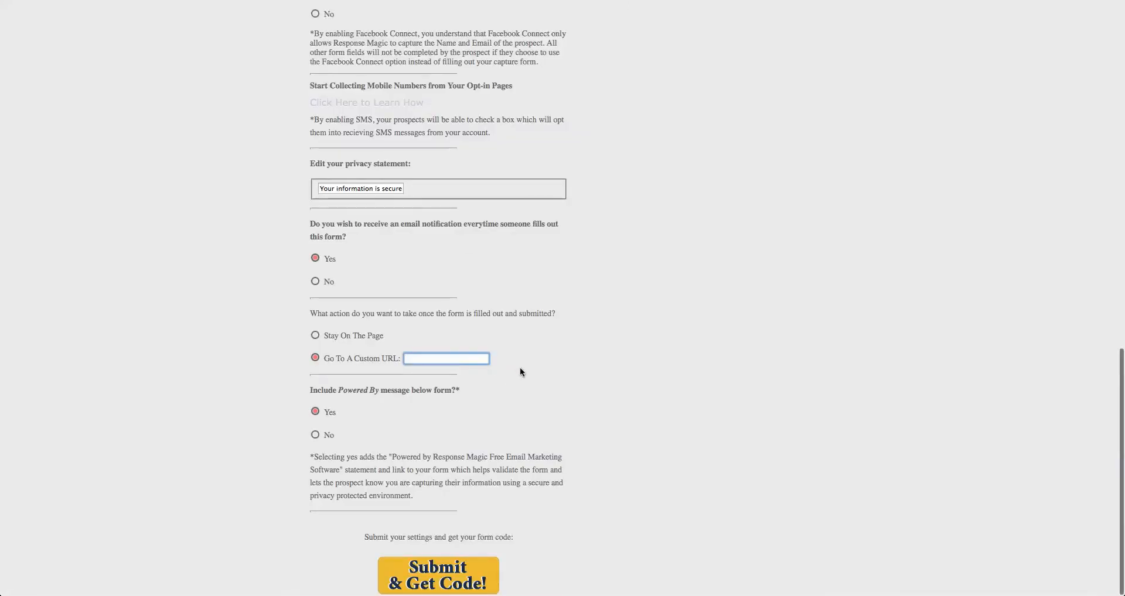
type("http://www.ryanhache.com")
left_click(574, 340)
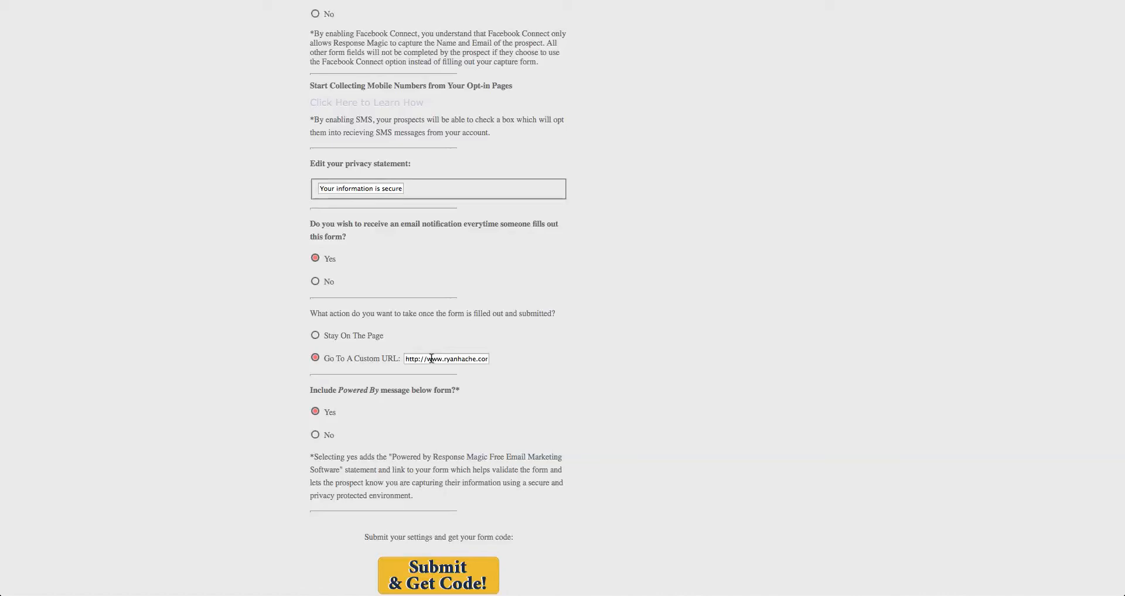
mouse_move(406, 359)
left_mouse_down()
mouse_move(495, 359)
mouse_move(393, 357)
left_mouse_up()
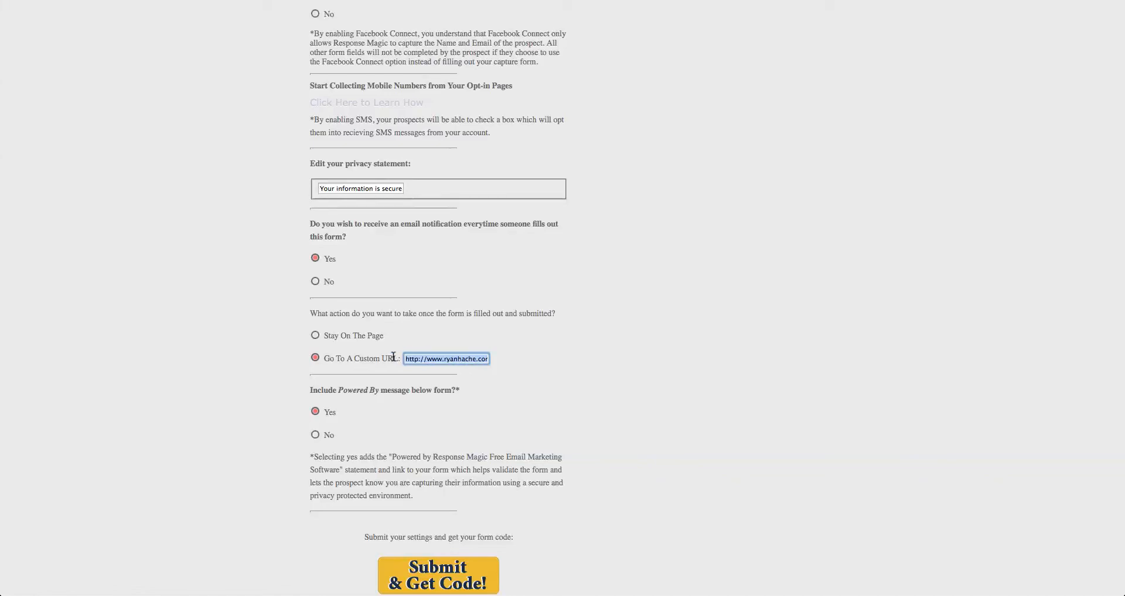
left_click(475, 373)
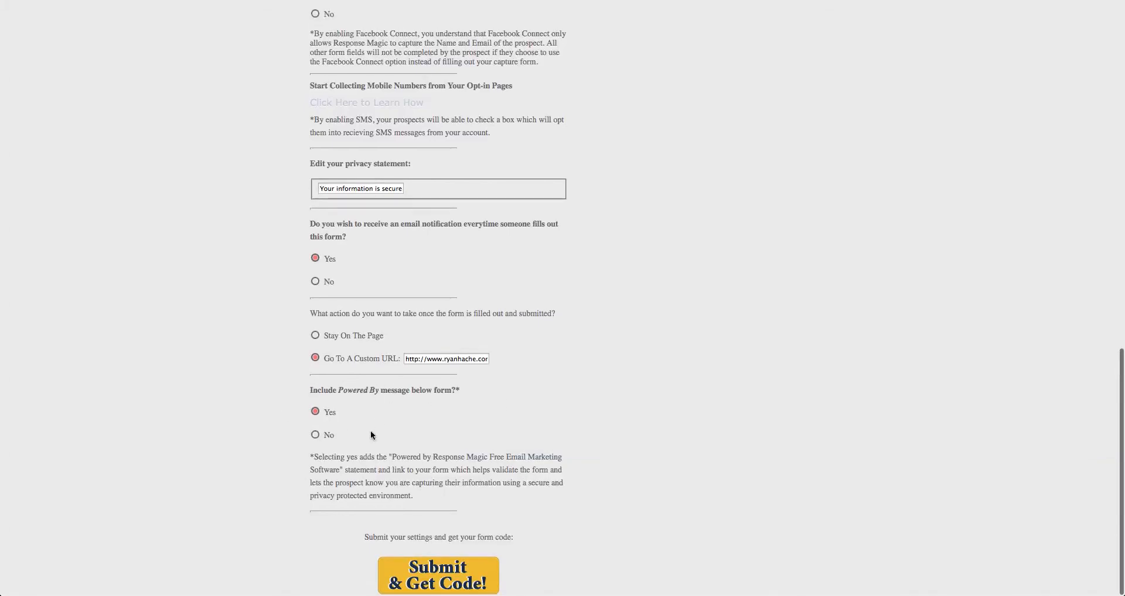
Exclude the Powered By message below the form and submit the settings to get the form code
left_click(315, 435)
scroll(561, 515, "down", 1)
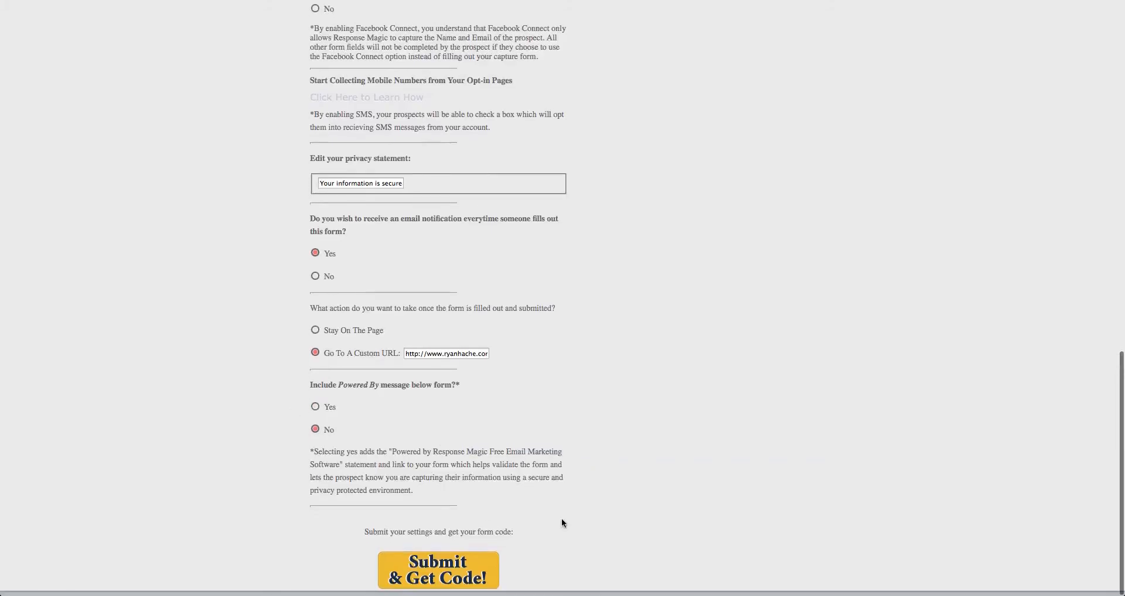
scroll(432, 576, "down", 1)
left_click(433, 575)
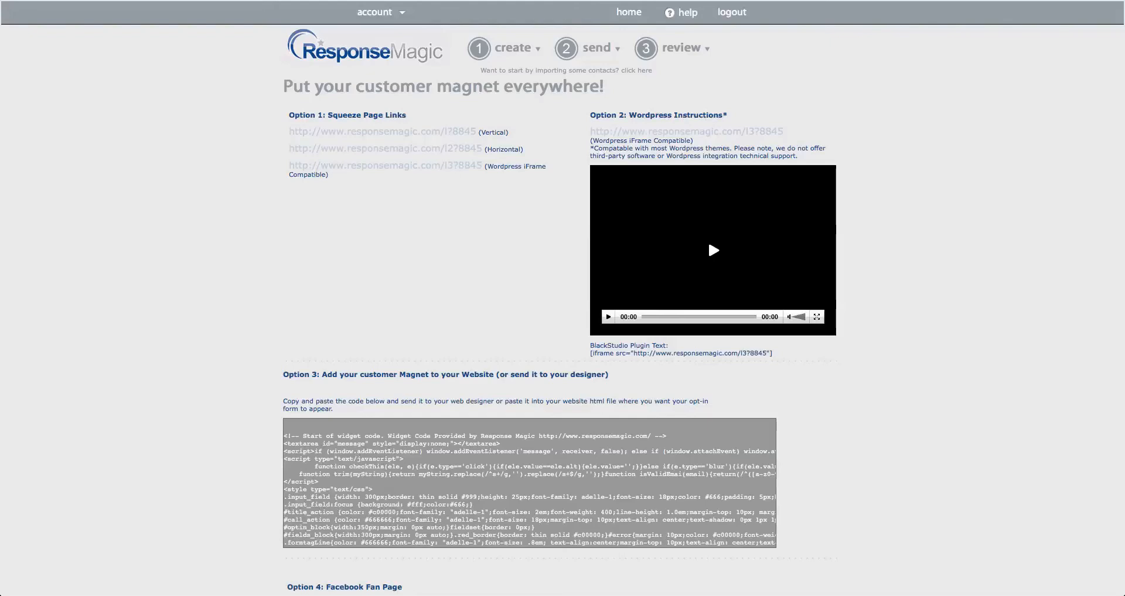
Load the opt-in-code-Test version of the form code page and inspect its widget code
type("-Test")
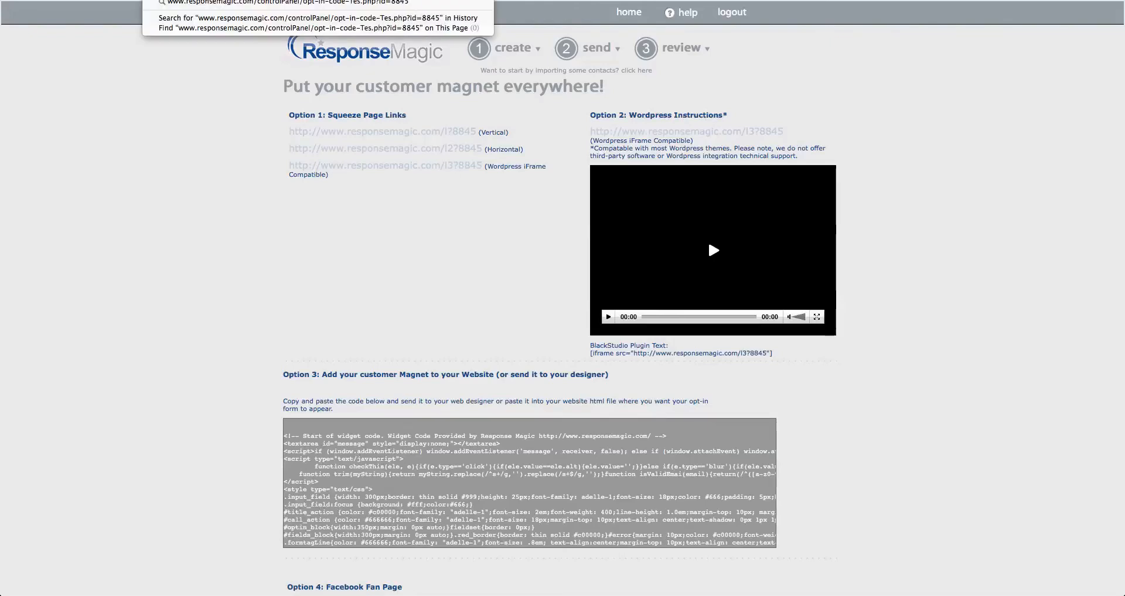
key("Return")
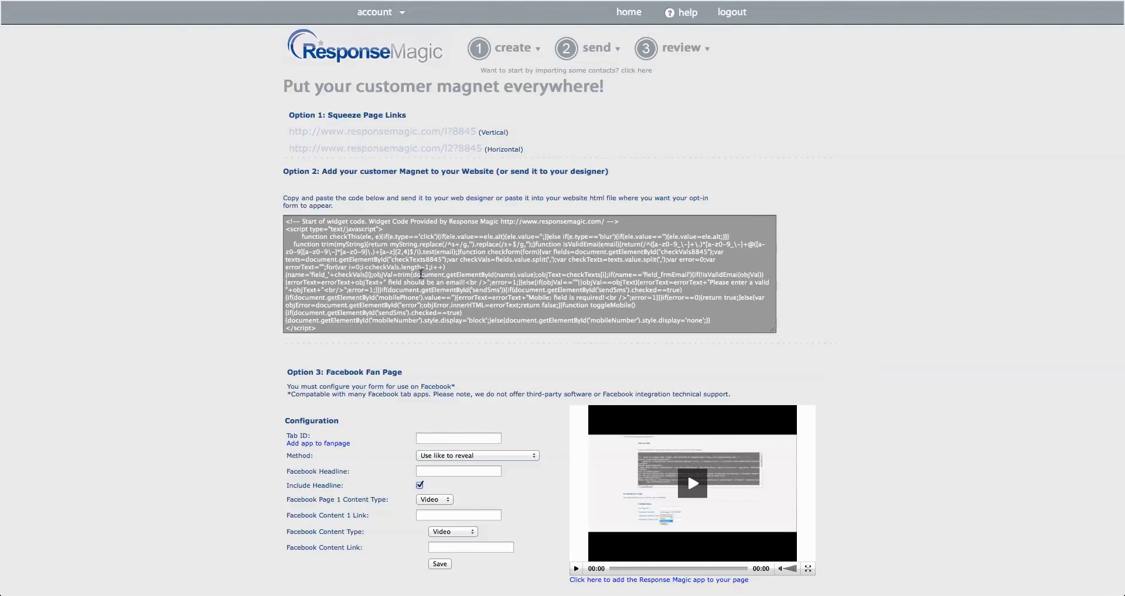
left_click(425, 274)
left_click(574, 209)
Preview the vertical and horizontal squeeze pages, pausing the video on each, and return to the form code page
scroll(456, 270, "down", 1)
scroll(456, 270, "down", 1)
scroll(402, 270, "up", 2)
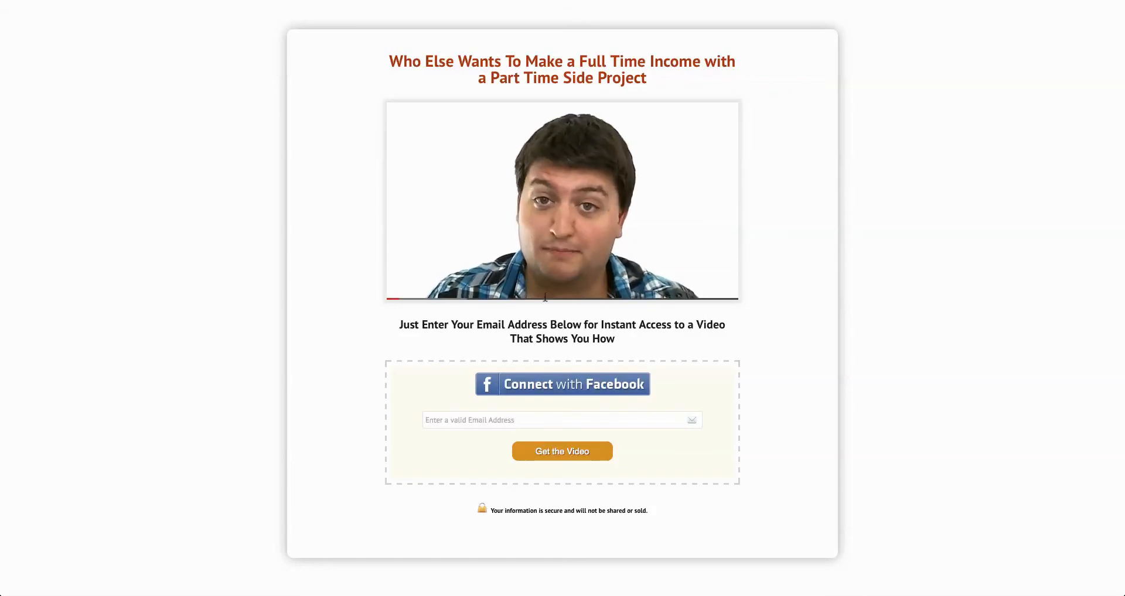
left_click(402, 292)
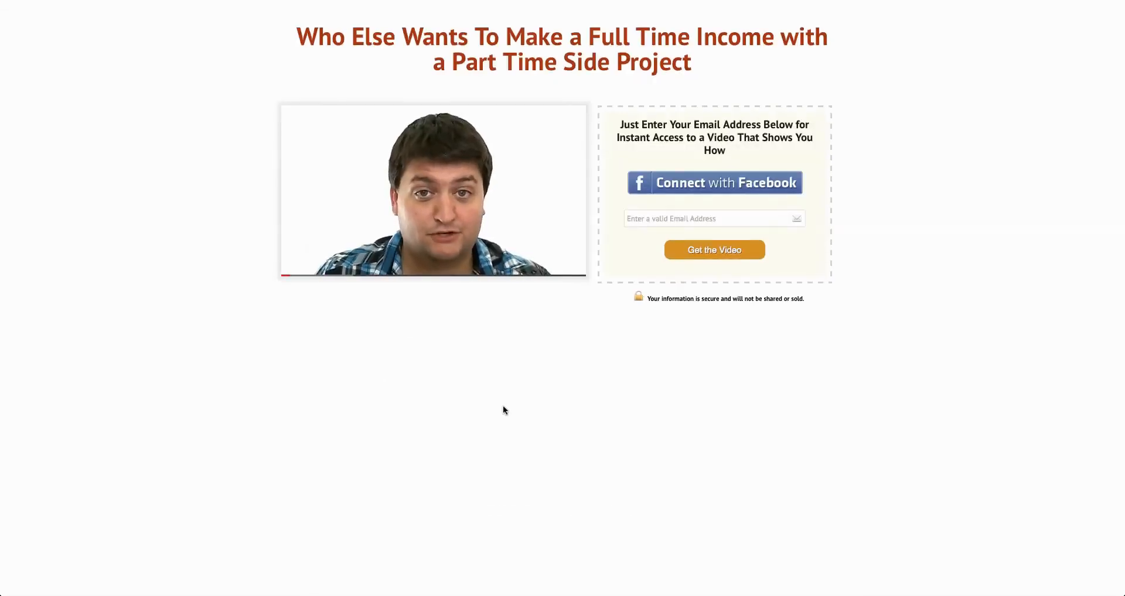
mouse_move(295, 271)
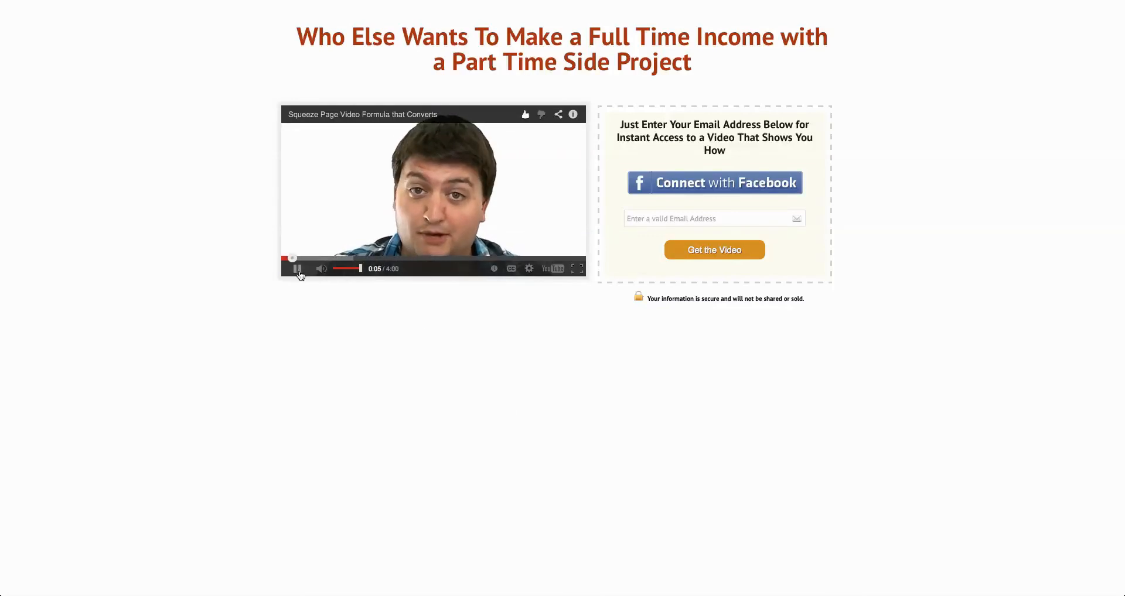
left_click(297, 270)
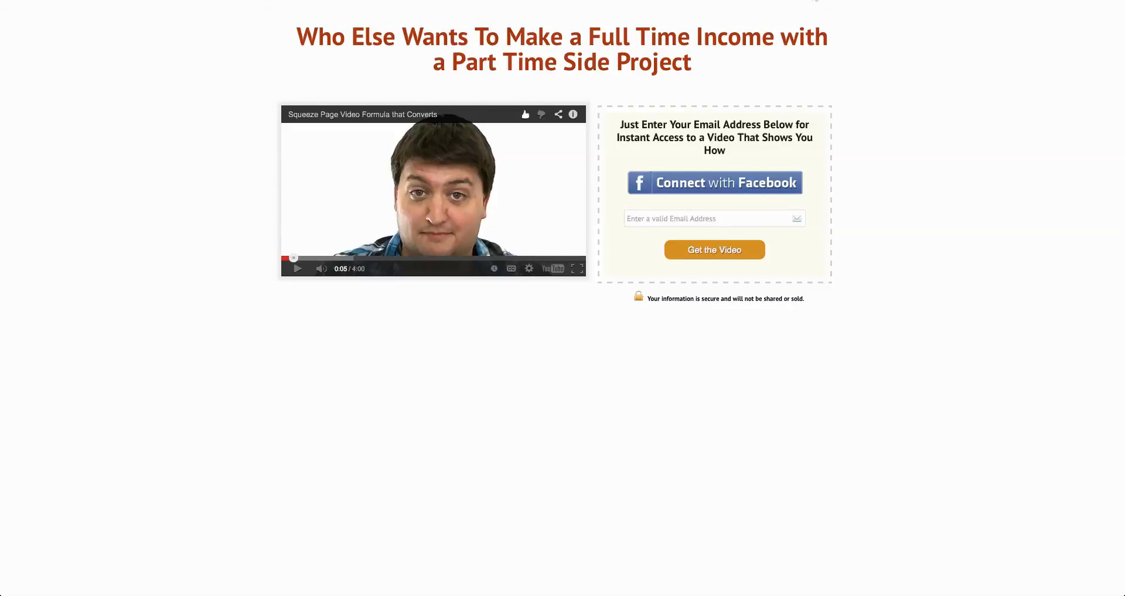
left_click(819, 0)
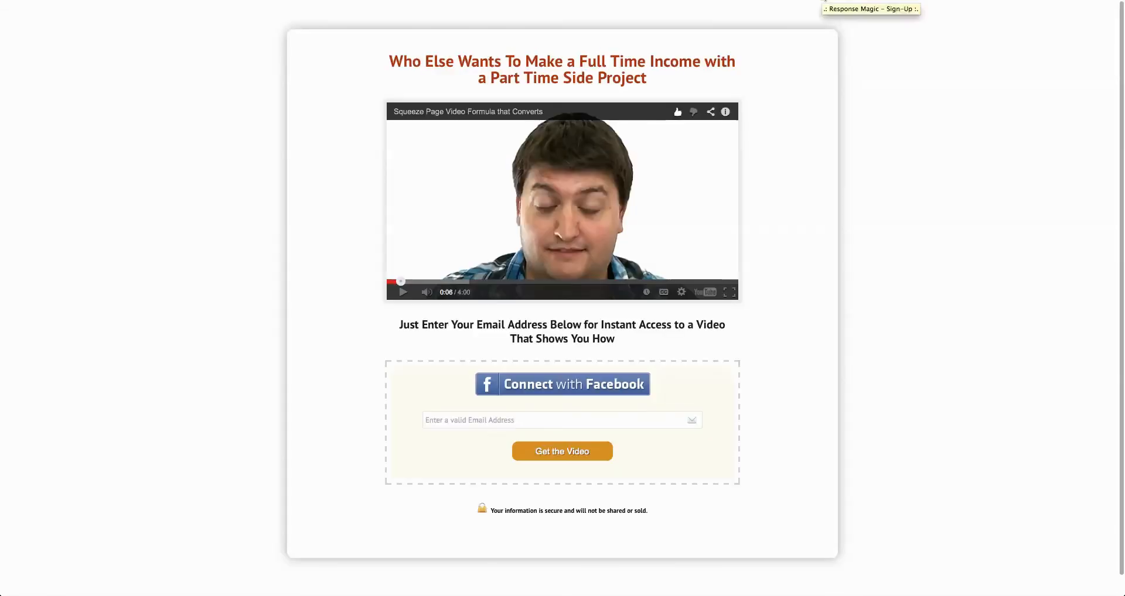
left_click(763, 1)
scroll(462, 411, "down", 2)
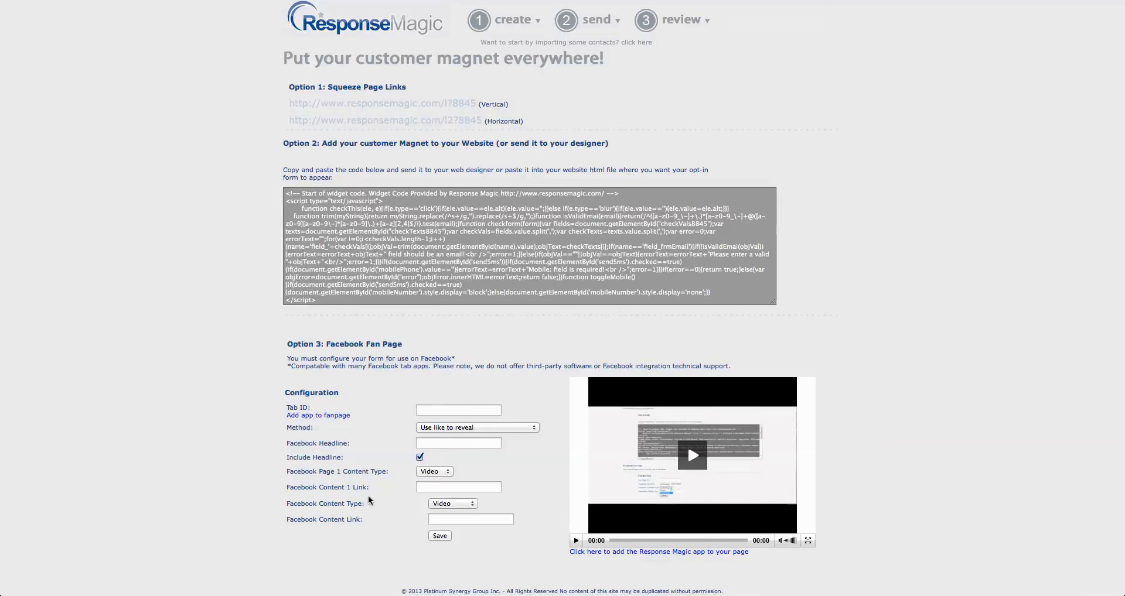
left_click(440, 486)
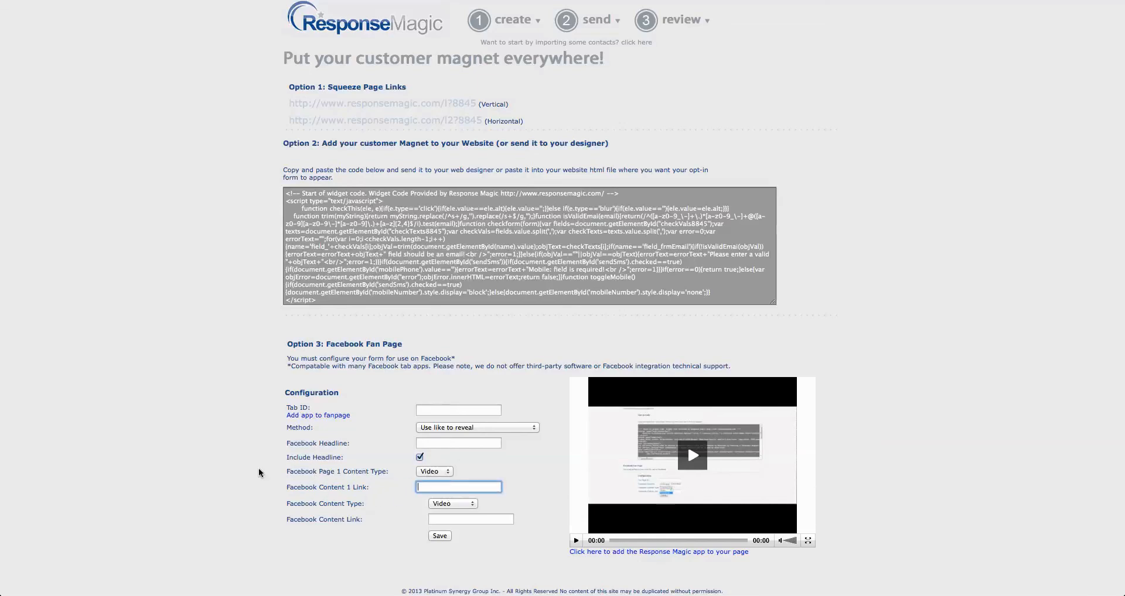
type("http://www.ryanhache.com")
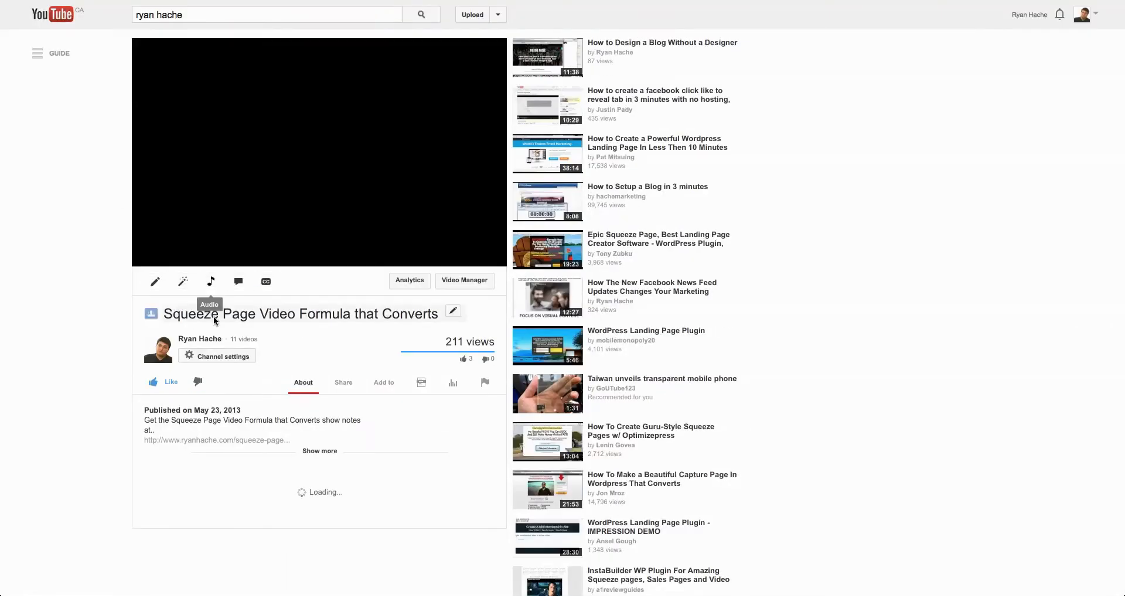
left_click(341, 384)
key("super+c")
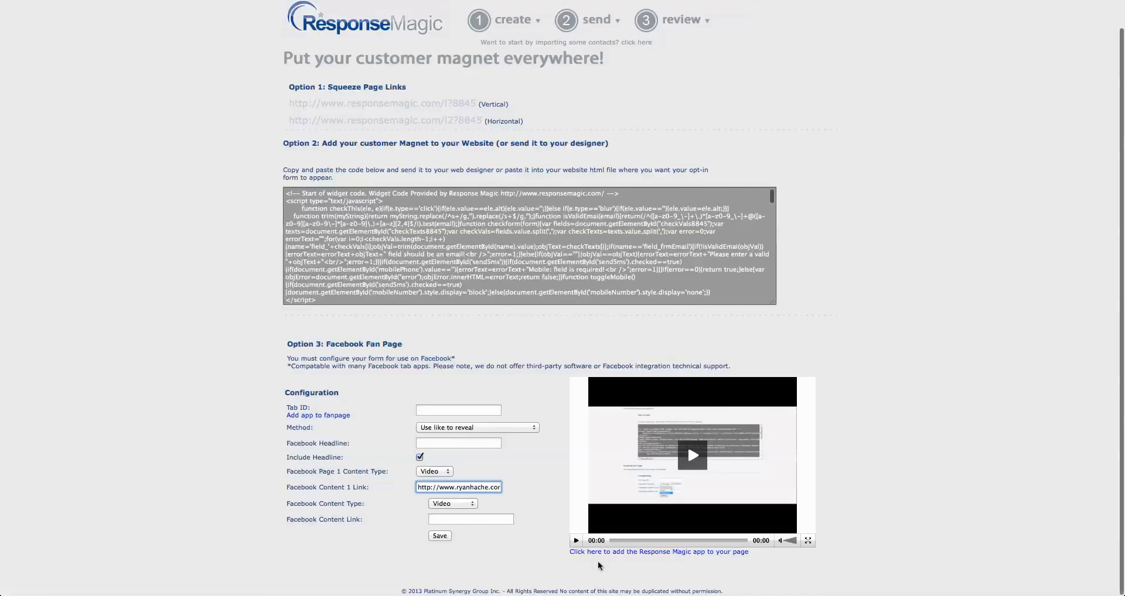
key("super+a")
key("super+v")
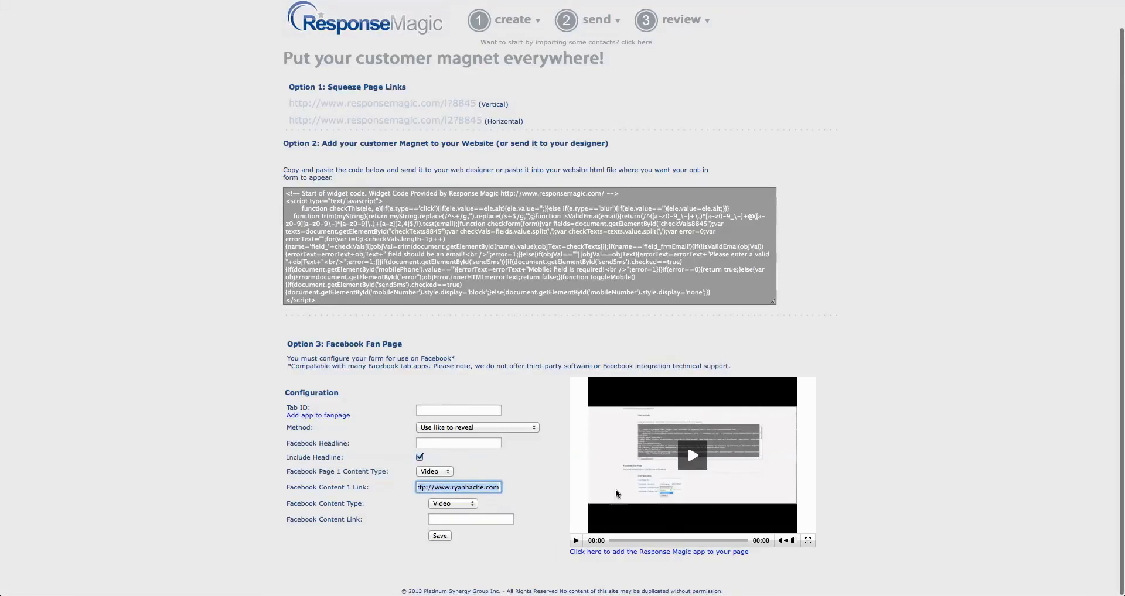
left_click(533, 467)
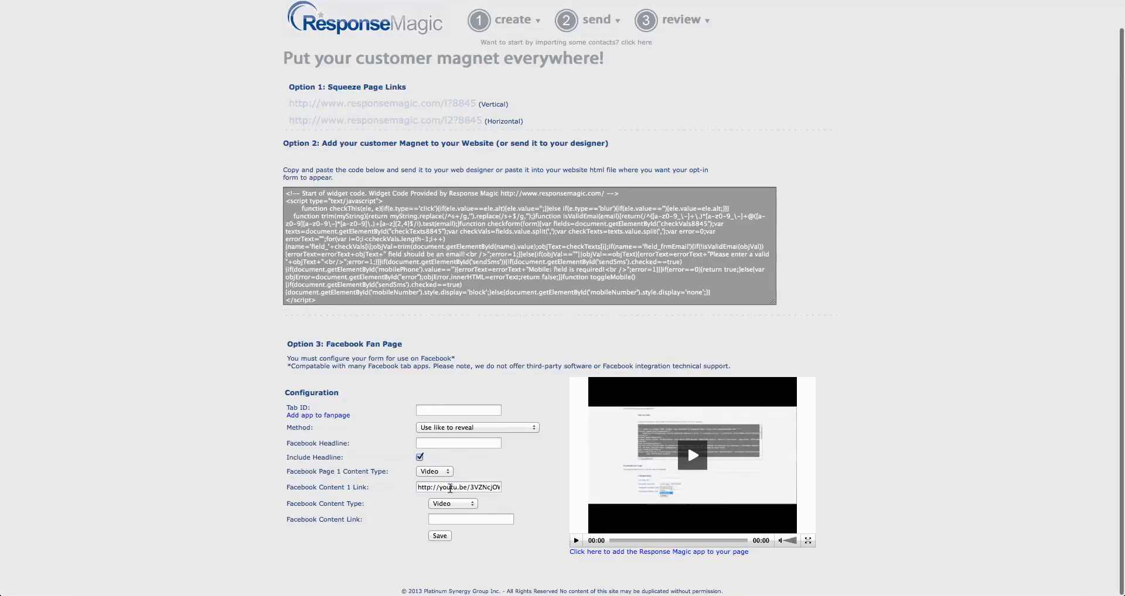
Set the Facebook fan page method to "Use direct opt-in (no reveal page)"
left_click(495, 428)
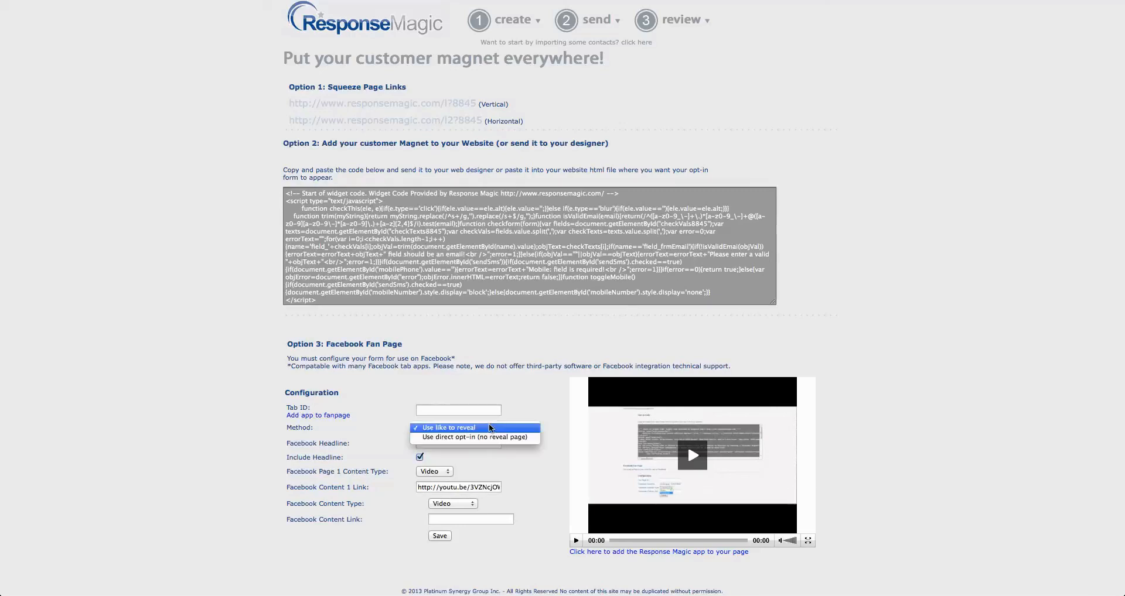
left_click(486, 437)
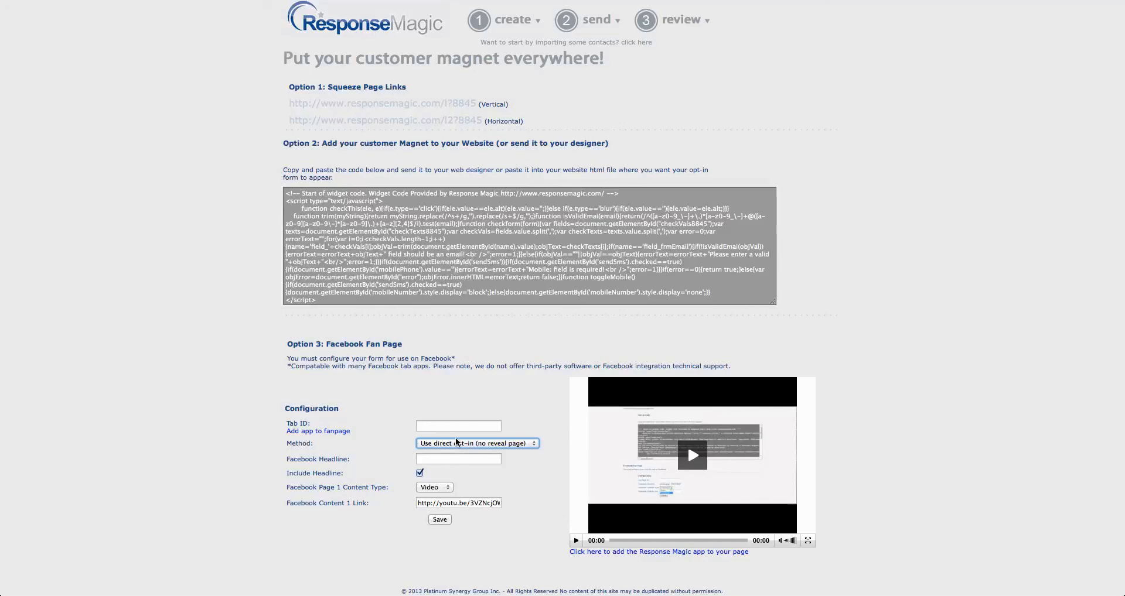
left_click(483, 427)
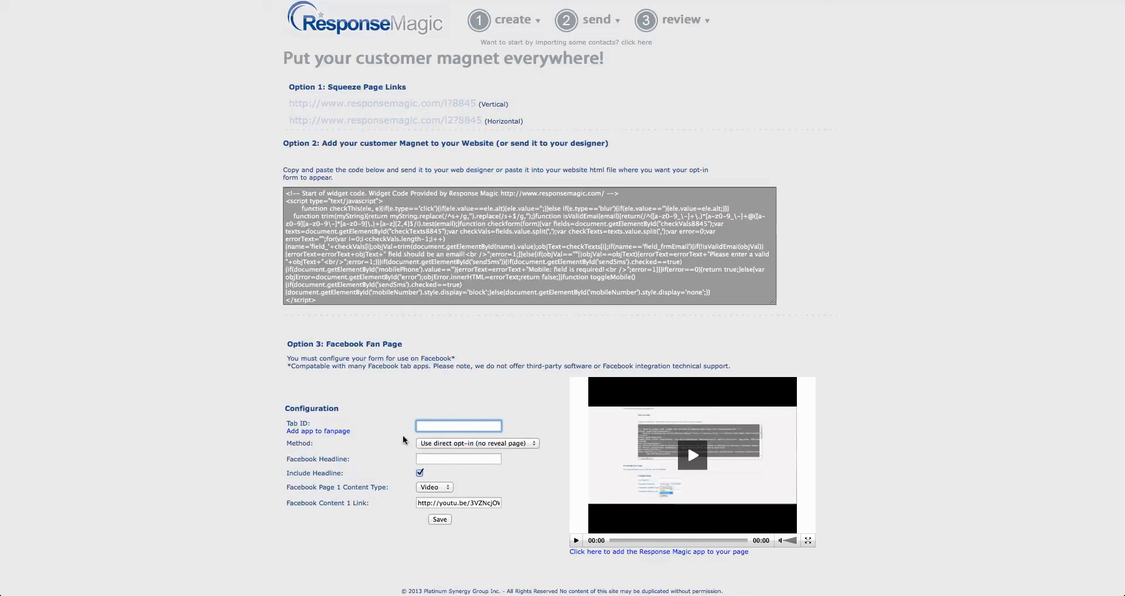
Set the Facebook headline to "How to Increase fans on your Facebook page by 51.4%"
left_click(466, 459)
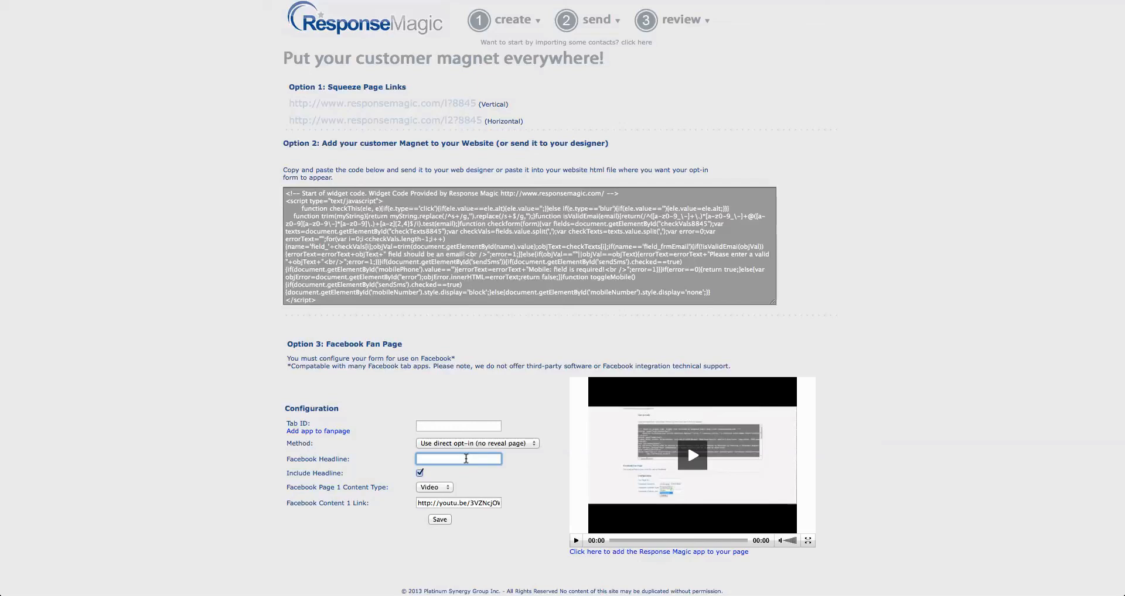
type("HOo")
key("BackSpace")
key("BackSpace")
type("ow to Increase fans on yo")
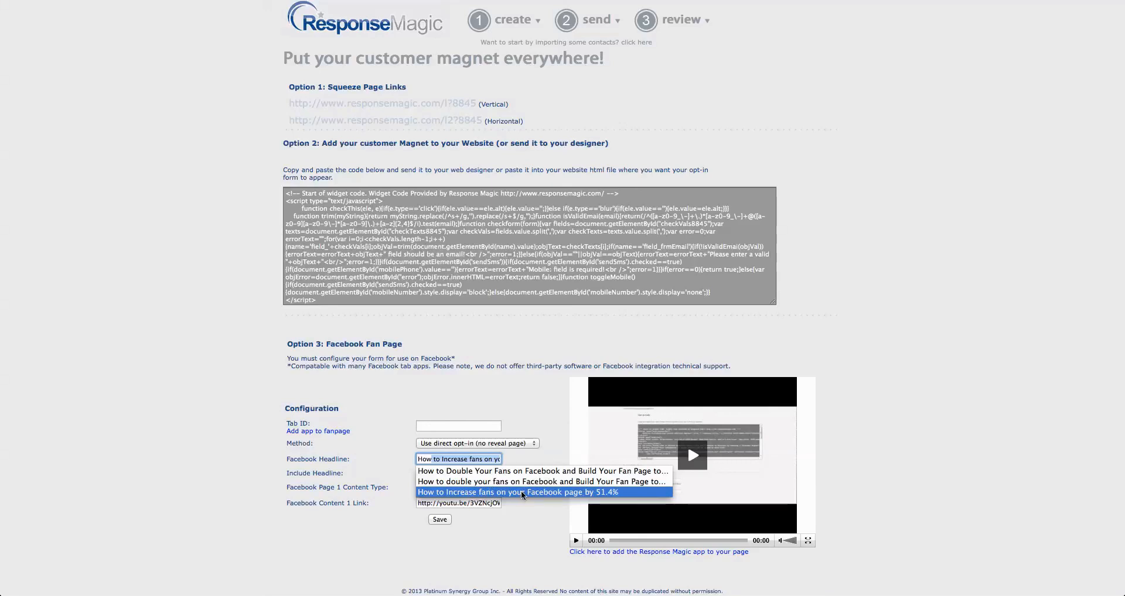
left_click(483, 427)
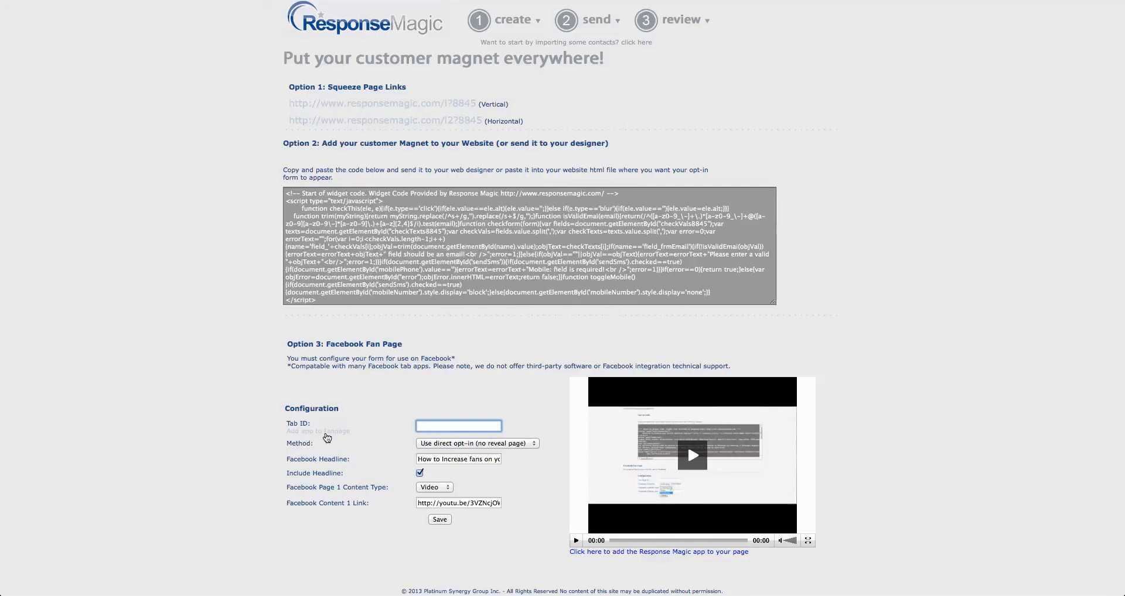
Add the Response Magic app as a page tab to the Response Magic Community Facebook page
left_click(327, 438)
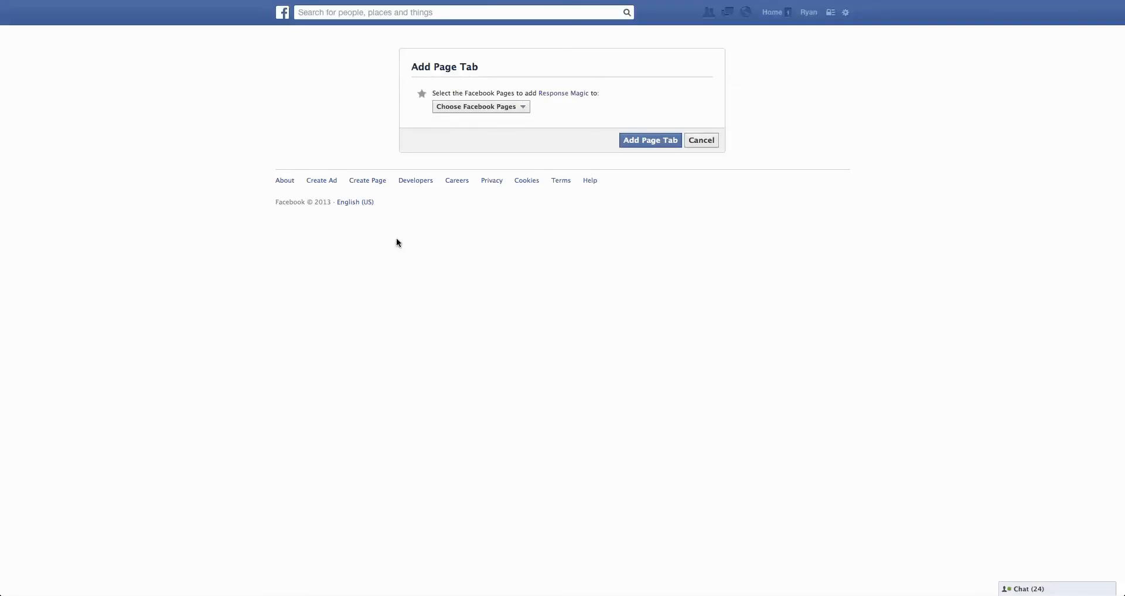
left_click(526, 107)
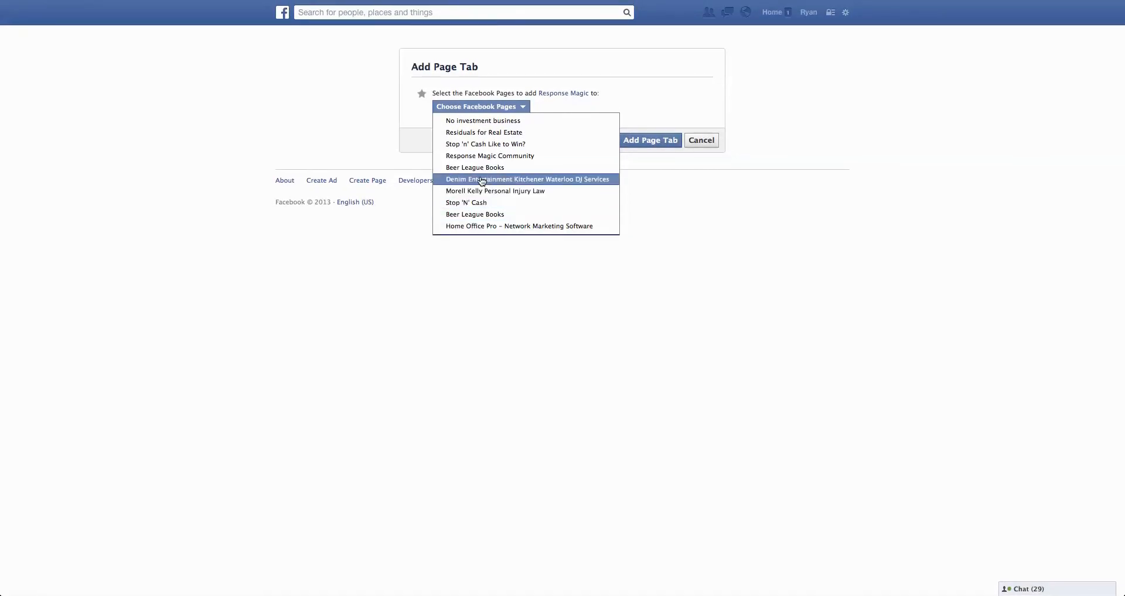
left_click(507, 158)
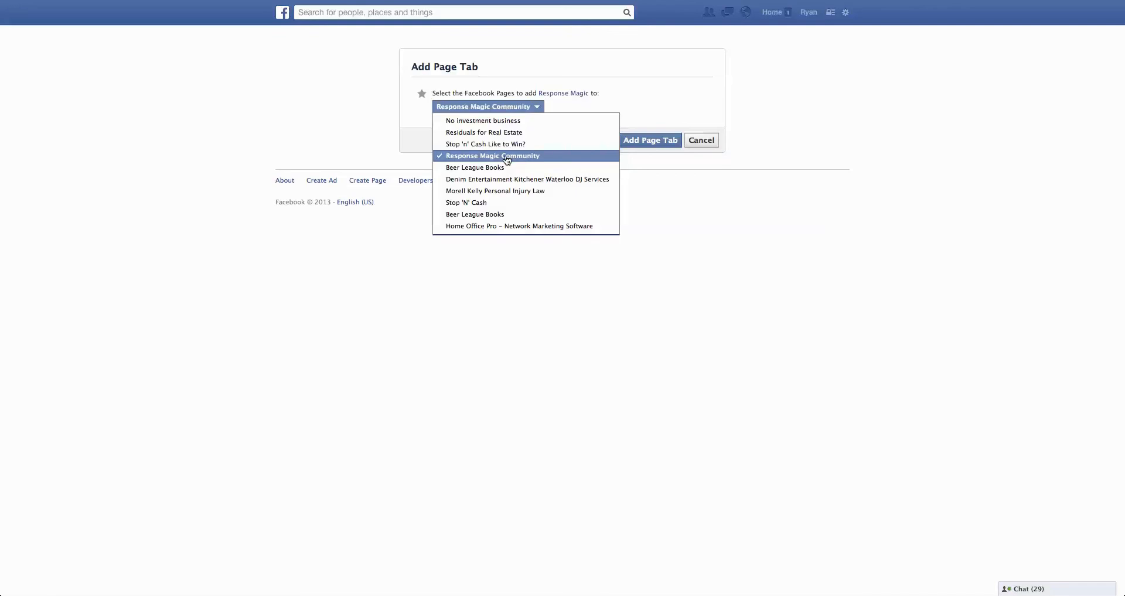
left_click(764, 189)
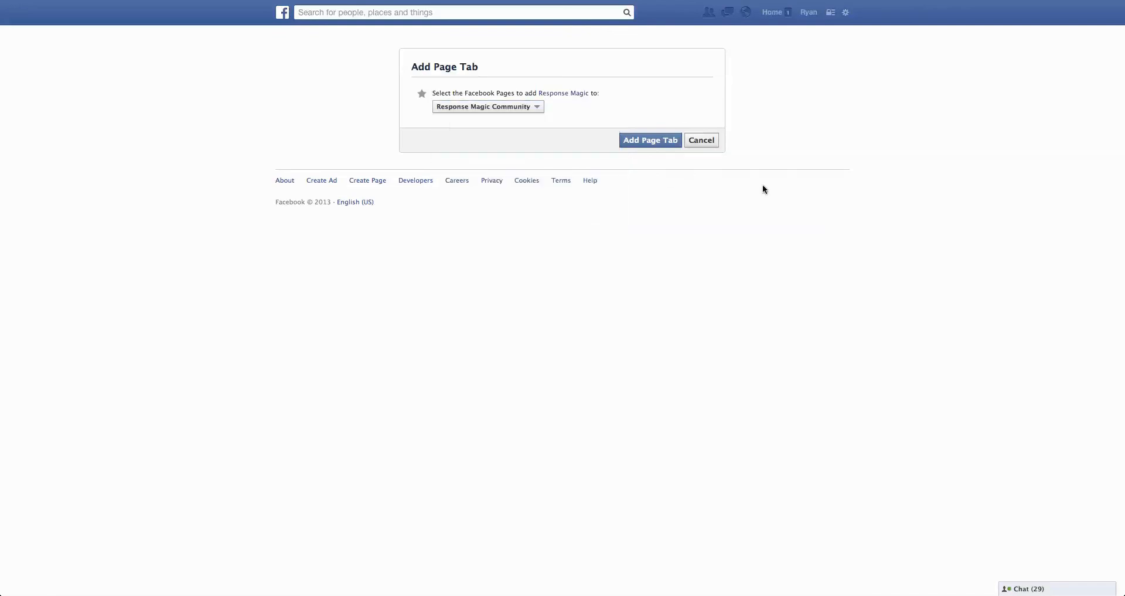
left_click(650, 140)
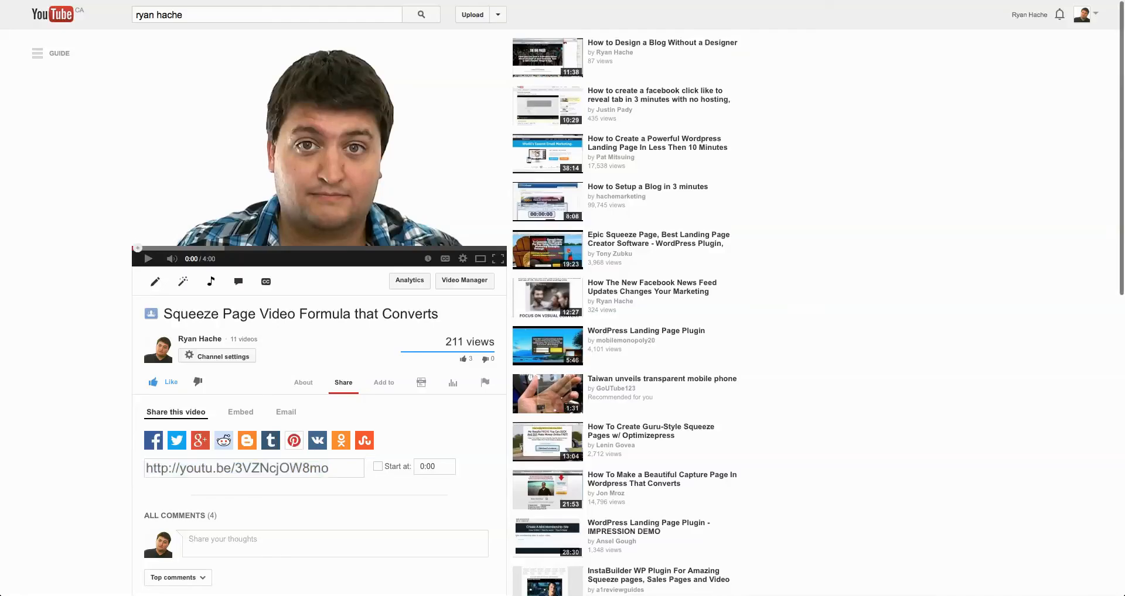
Go to facebook.com, search for "res" and open the Response Magic Community page
key("super+l")
type("facebook.com/")
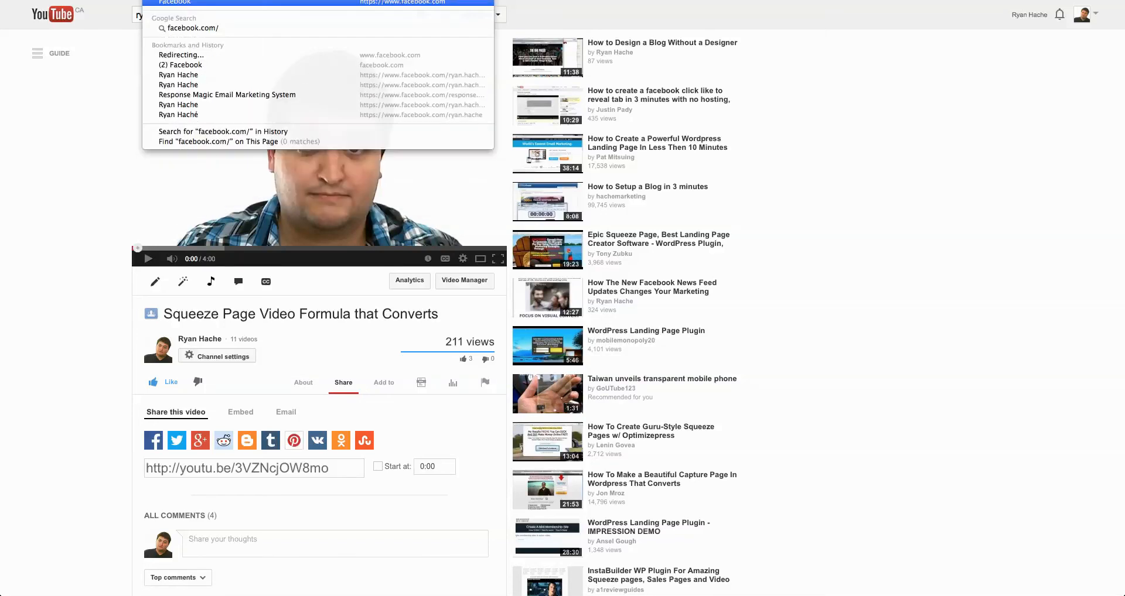
key("BackSpace")
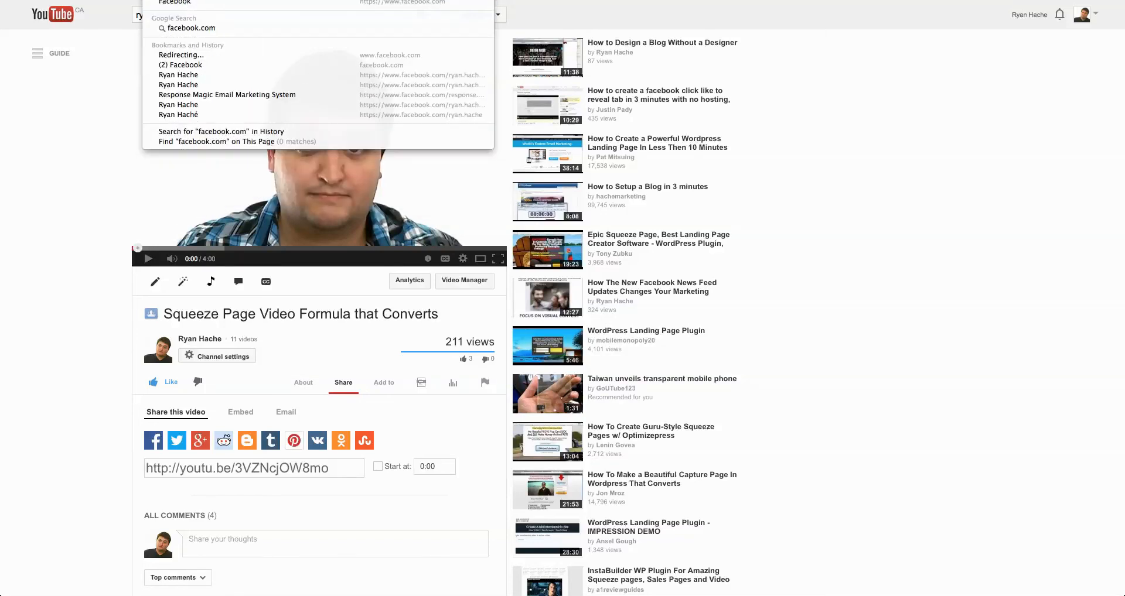
type("/")
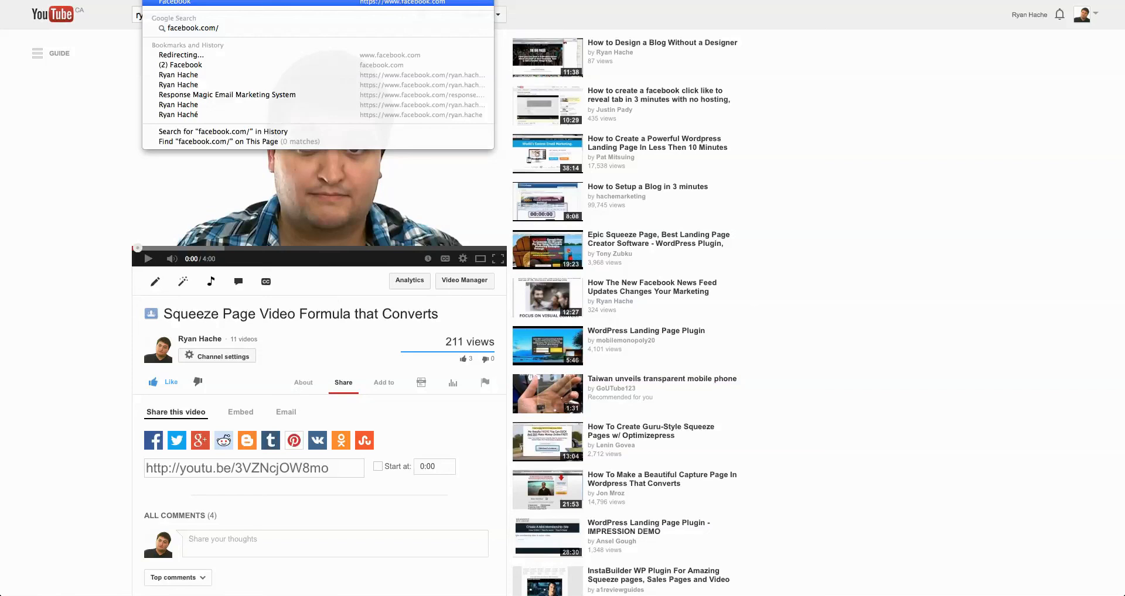
key("Return")
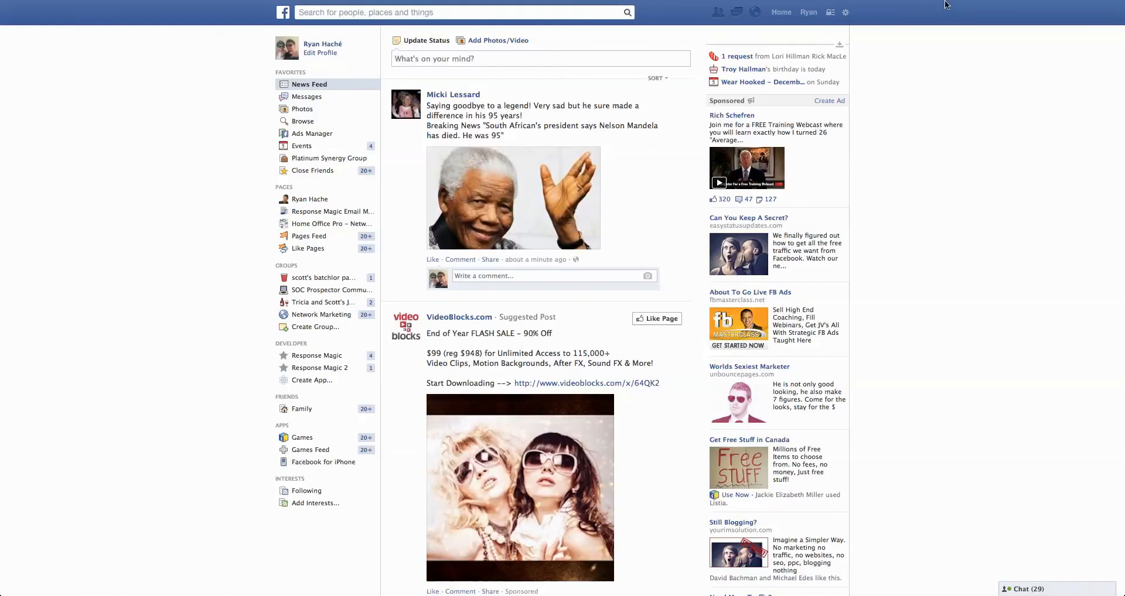
left_click(371, 12)
type("res")
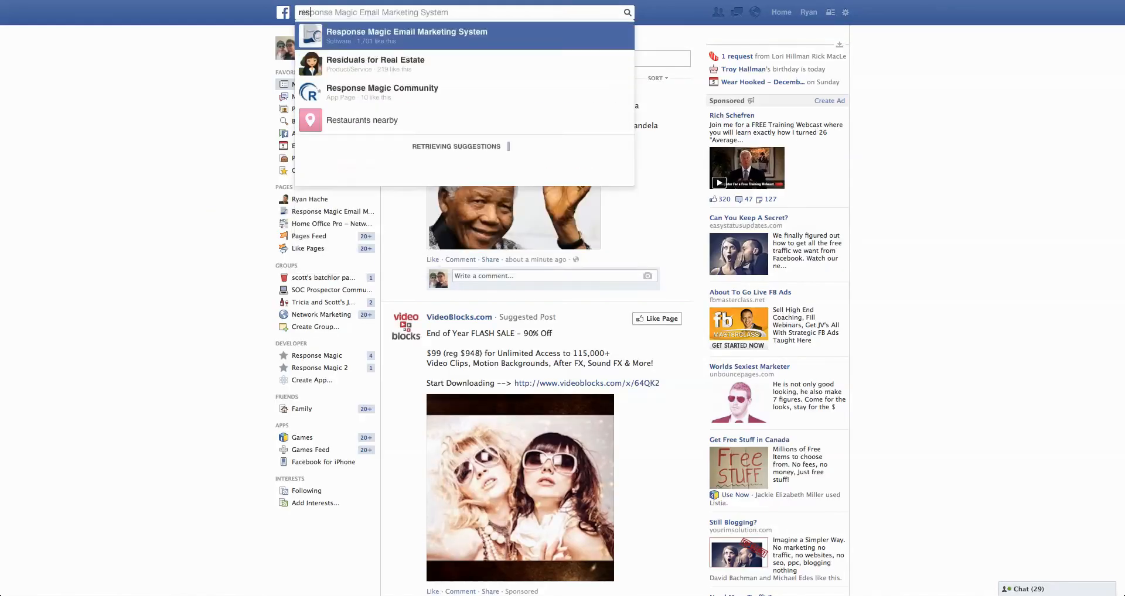
left_click(348, 97)
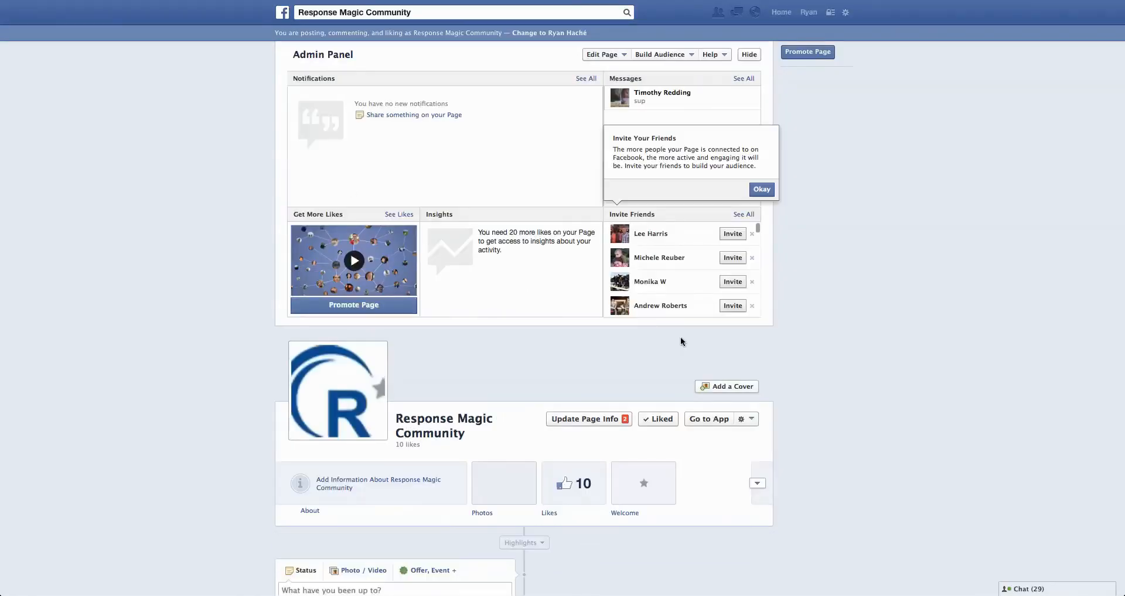
Open the Welcome app of the Response Magic Community page and copy the page ID it shows
scroll(673, 388, "down", 2)
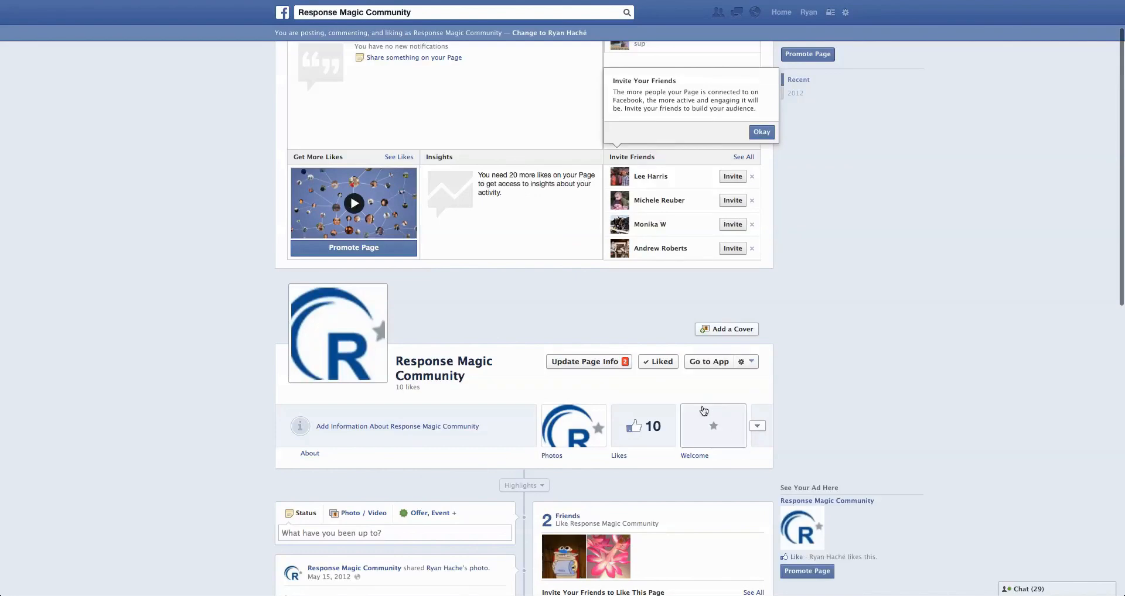
scroll(705, 411, "down", 4)
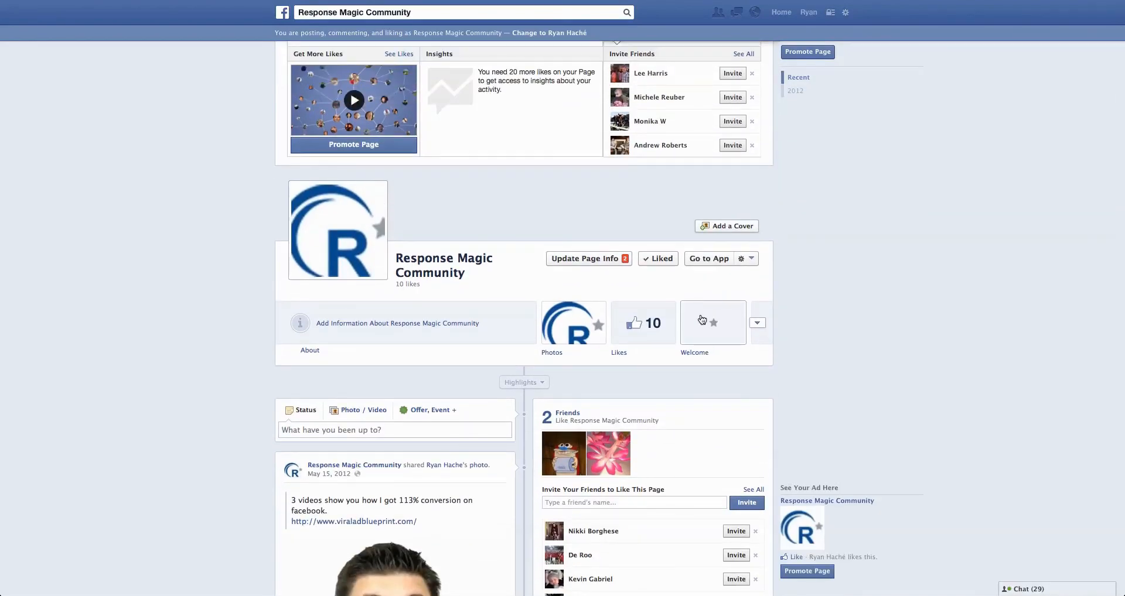
left_click(759, 327)
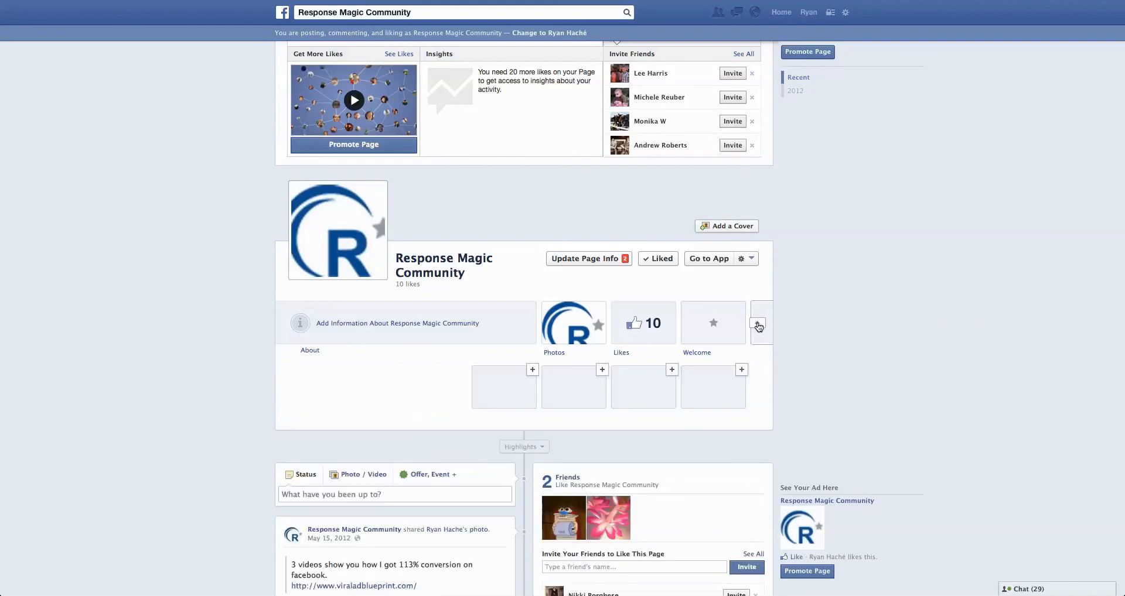
left_click(742, 306)
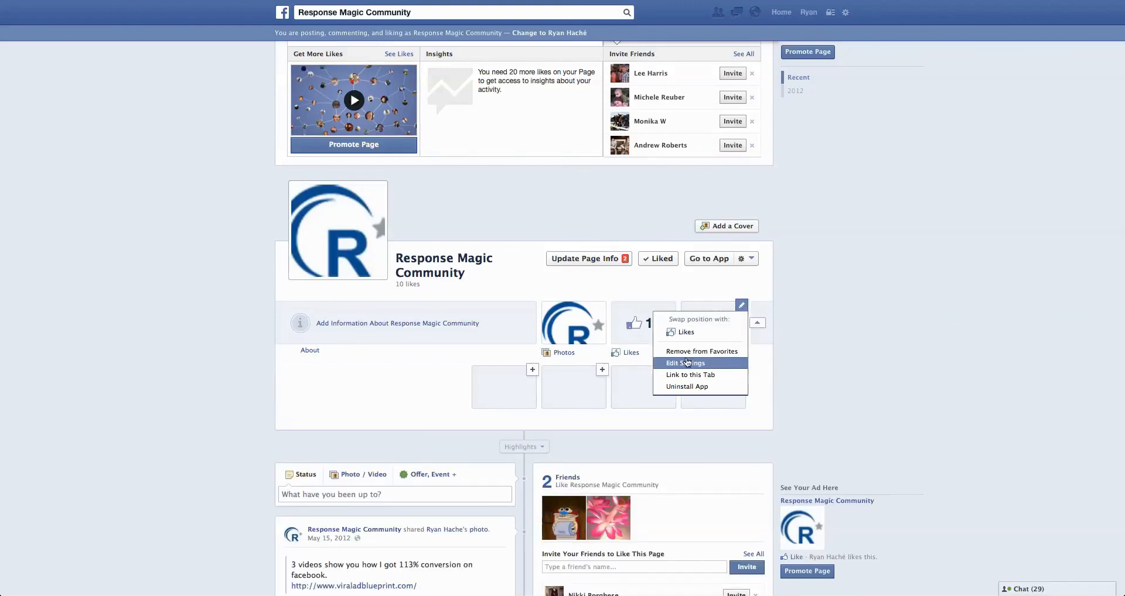
left_click(796, 345)
left_click(710, 327)
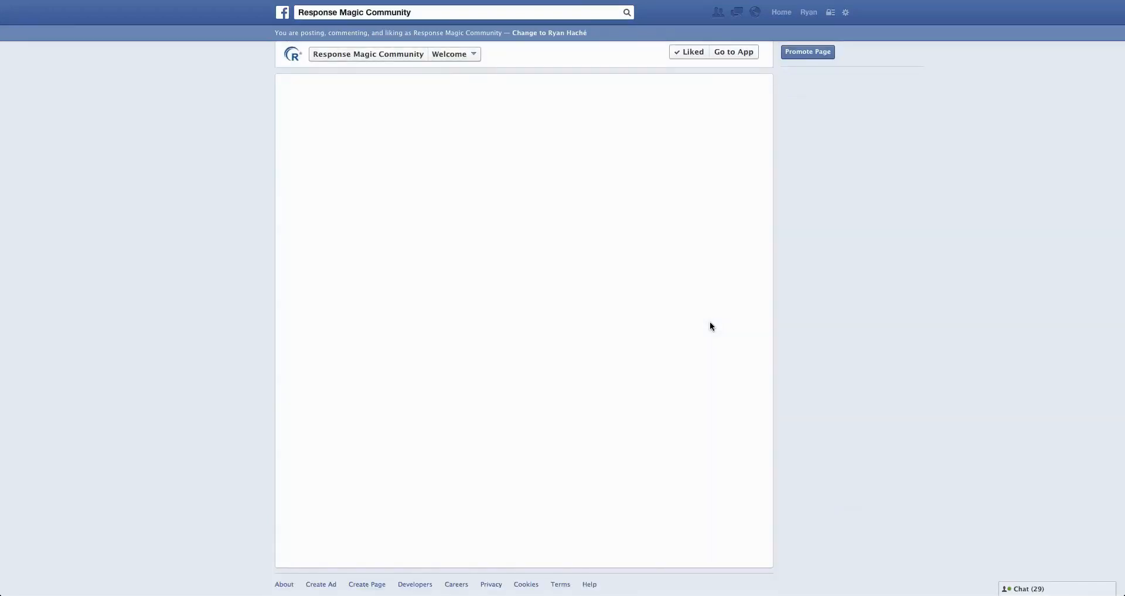
left_click_drag(294, 107, 354, 107)
key("super+c")
left_click(452, 106)
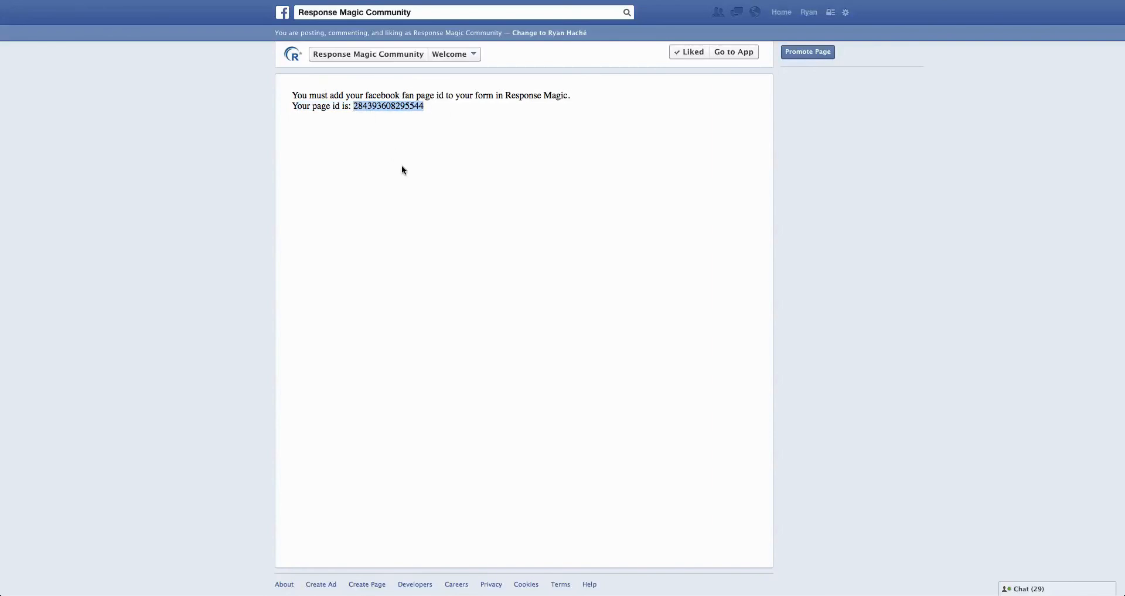
Return to the ResponseMagic form code page, paste the copied page ID as the Tab ID and save the Facebook configuration
left_click(940, 0)
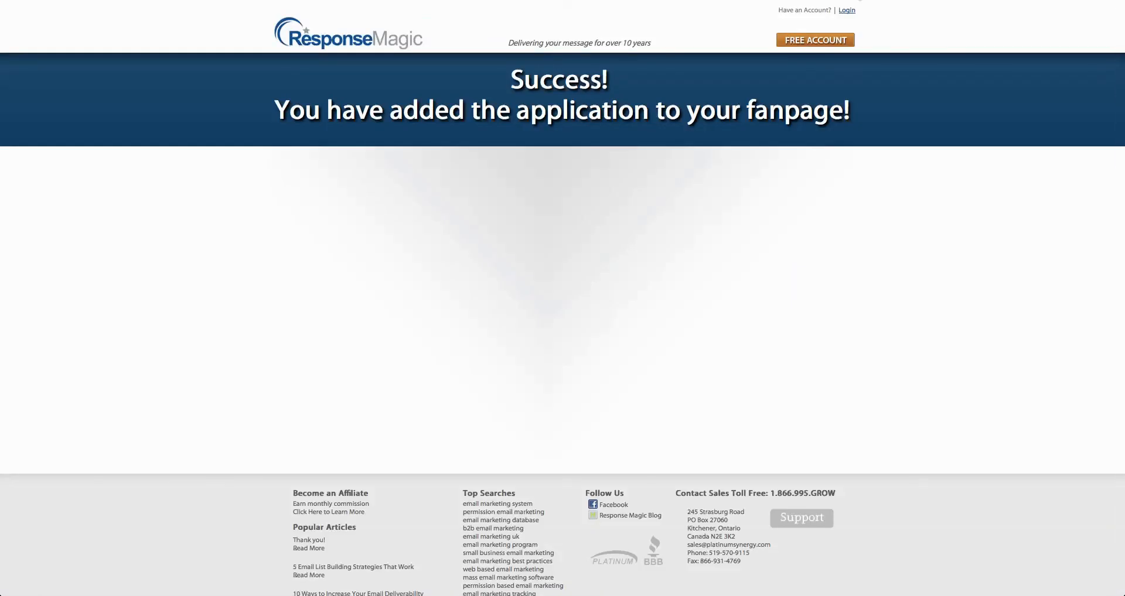
left_click(845, 0)
left_click(732, 0)
left_click(692, 0)
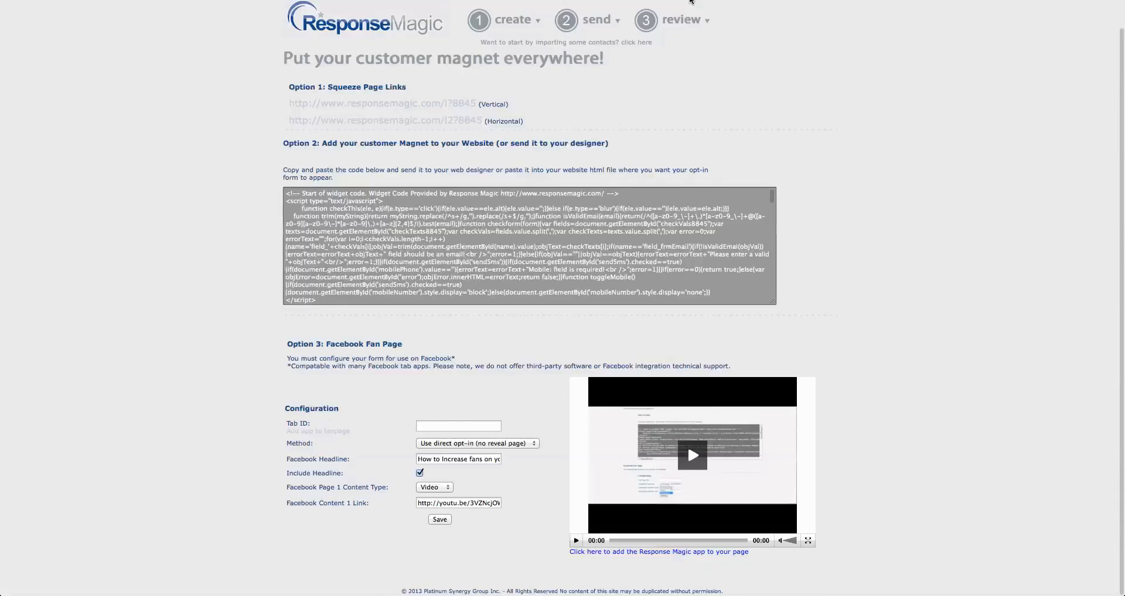
left_click(459, 426)
key("super+v")
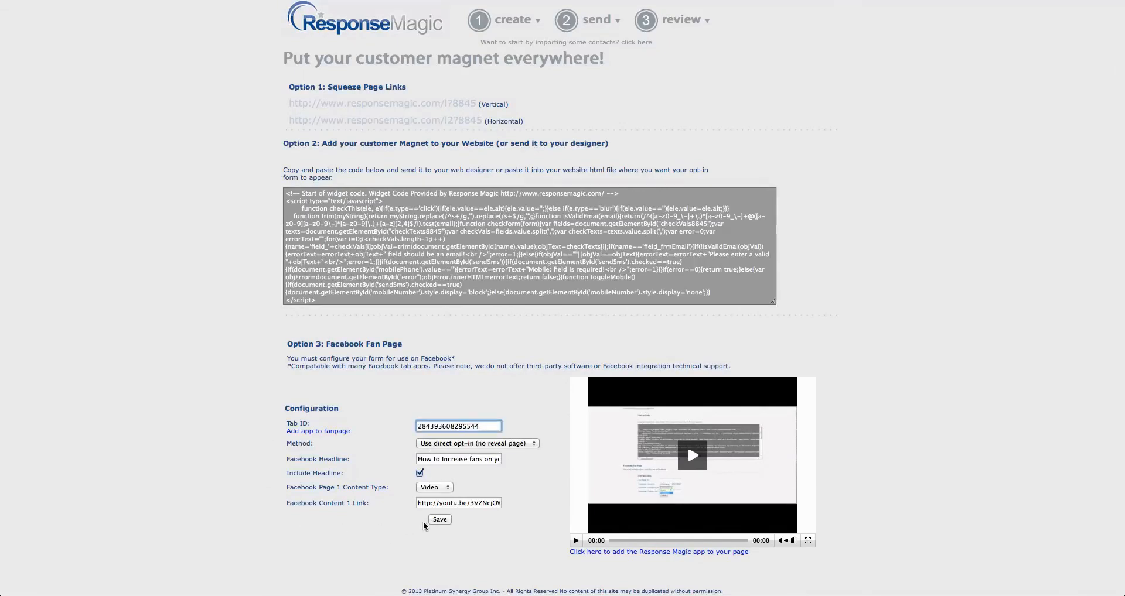
left_click(439, 520)
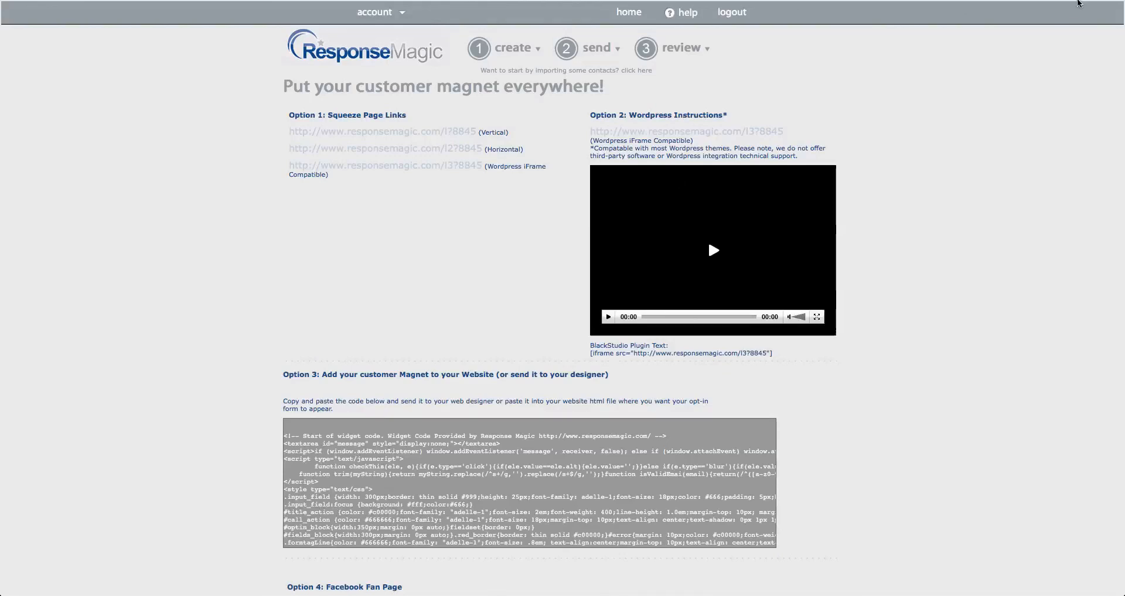
Check the opt-in form on the Facebook page's Welcome tab and pause its video
left_click(1075, 0)
left_click(753, 52)
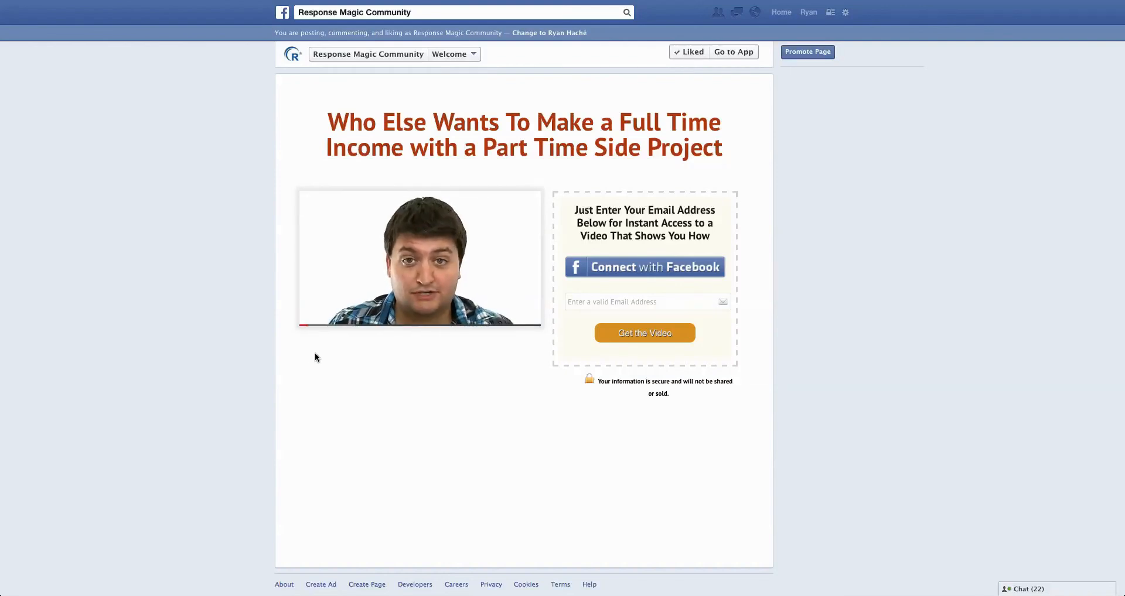
mouse_move(332, 279)
left_click(316, 319)
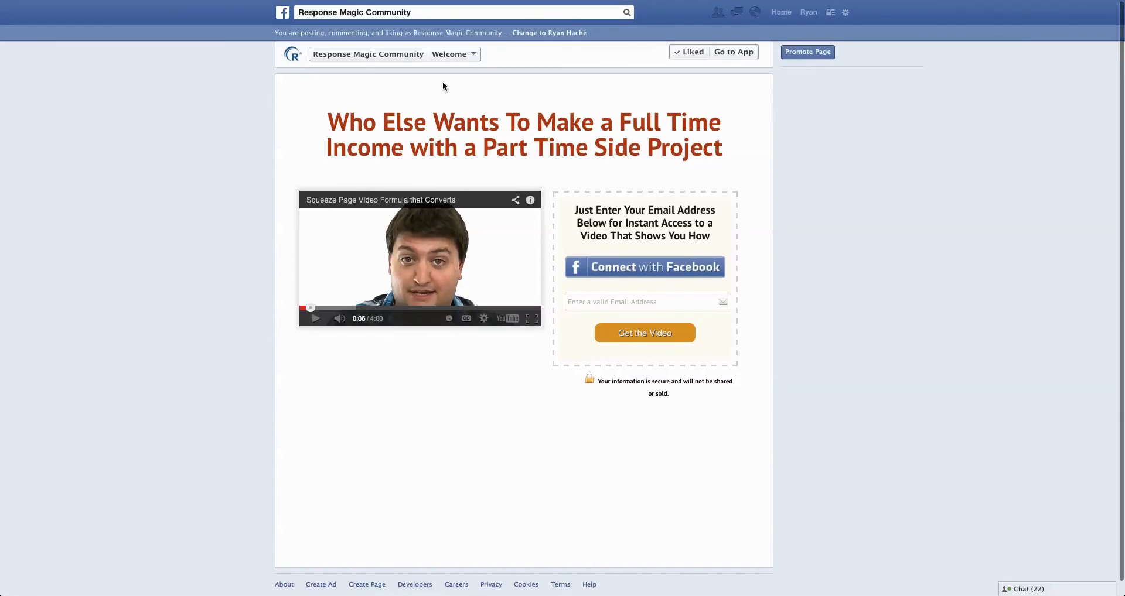
Rename the Response Magic Community page's Welcome tab to "Side Project?" in the app's settings
left_click(285, 57)
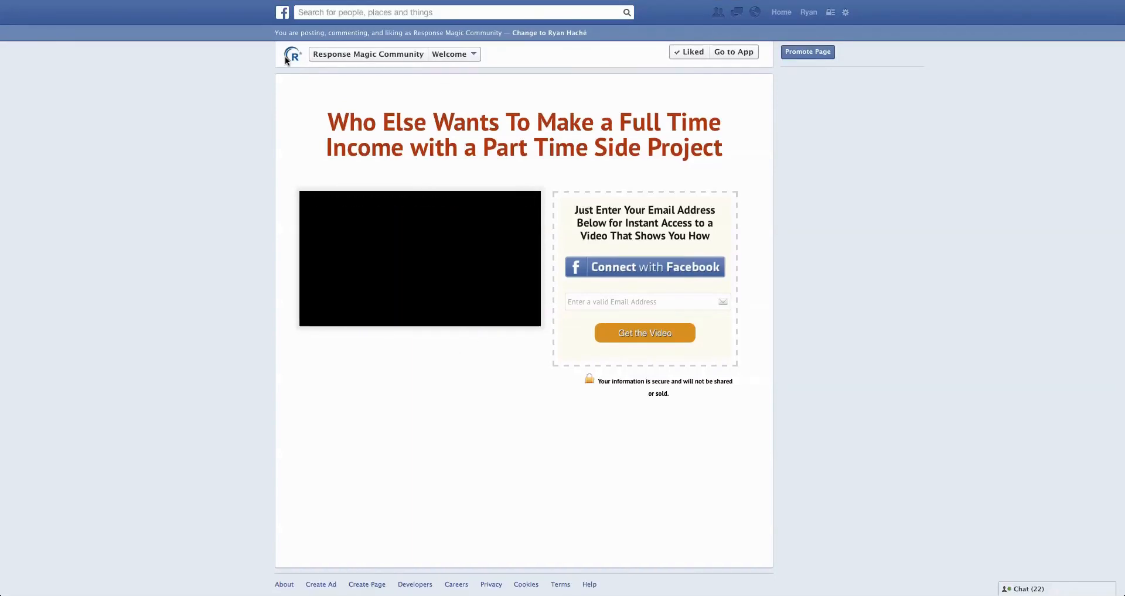
scroll(731, 342, "down", 3)
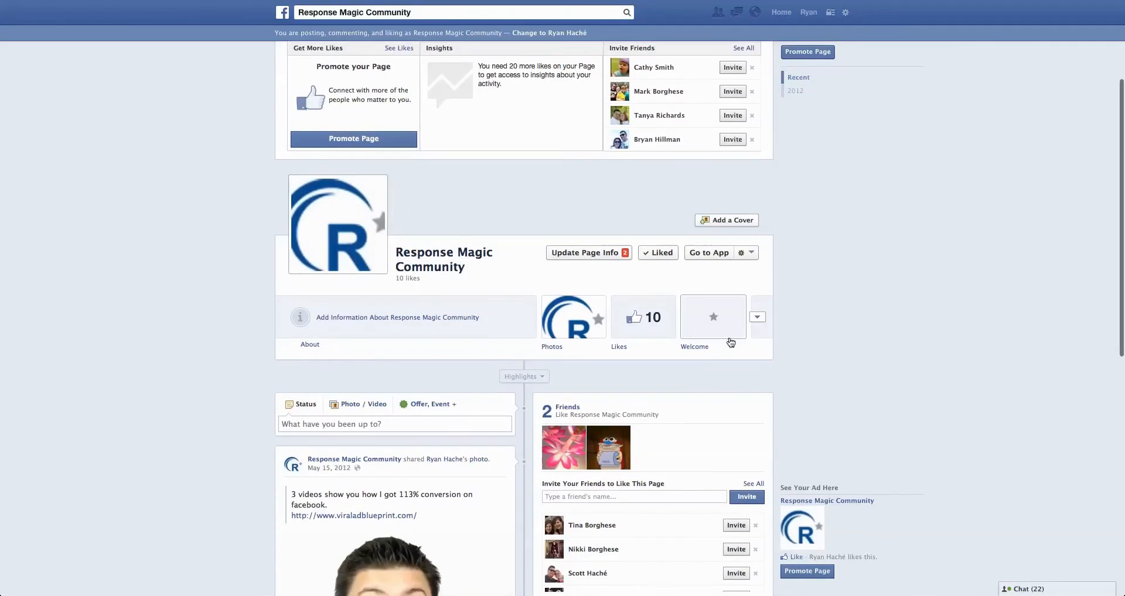
left_click(757, 318)
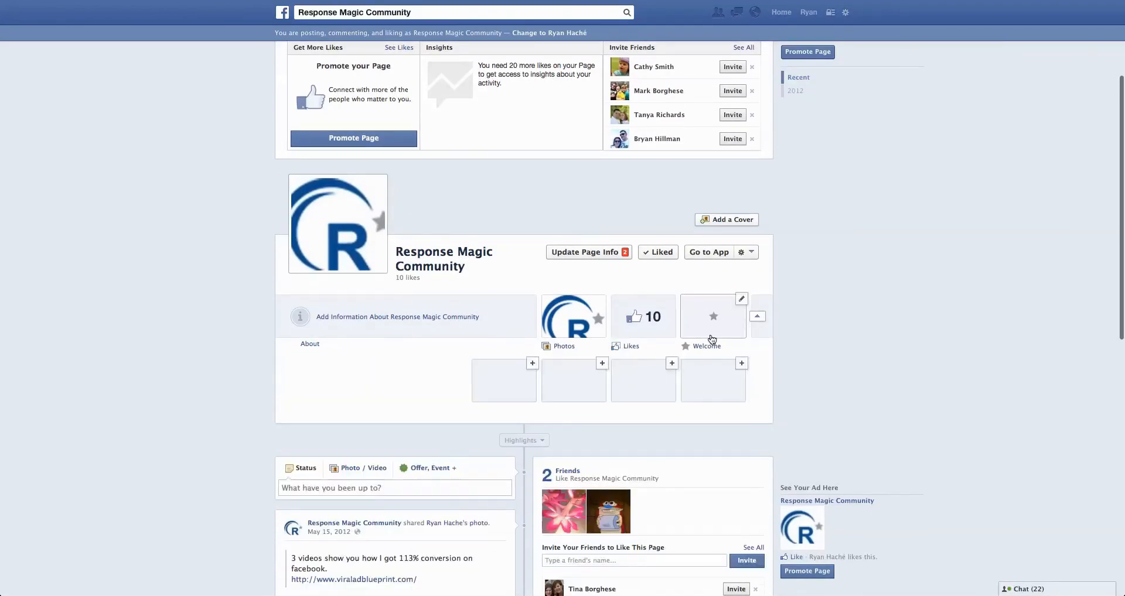
left_click(757, 317)
left_click(757, 317)
left_click(741, 299)
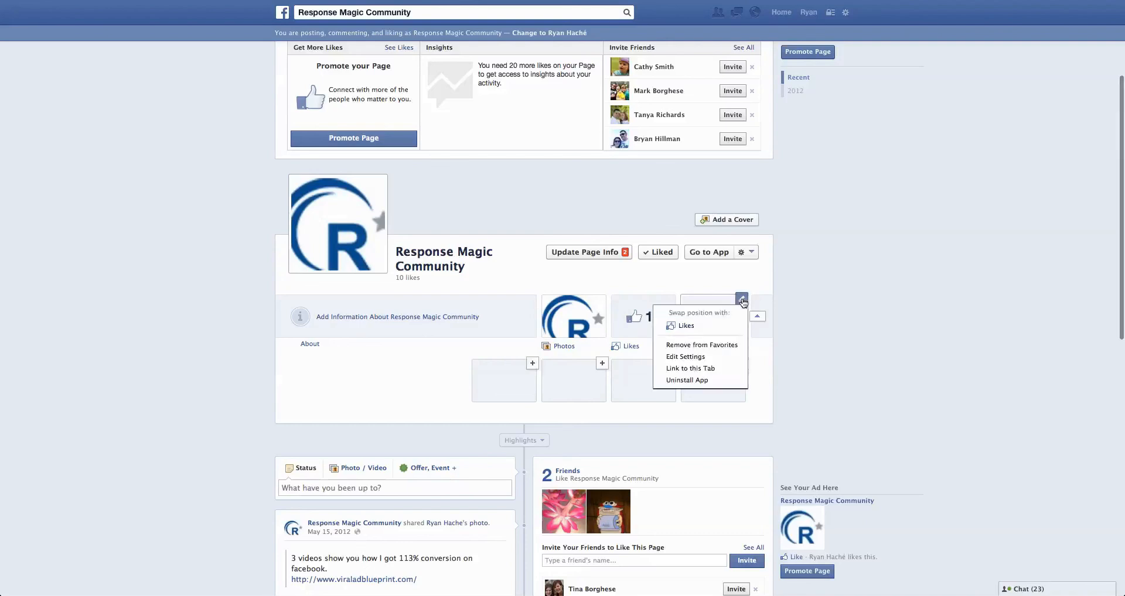
left_click(732, 358)
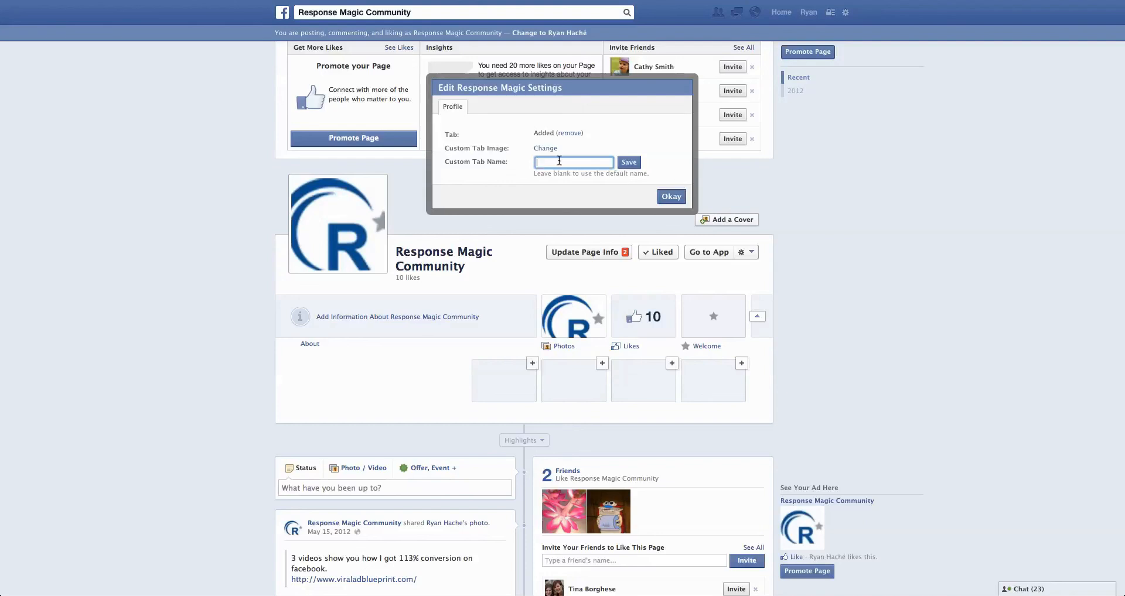
type("Side Project?")
left_click(628, 162)
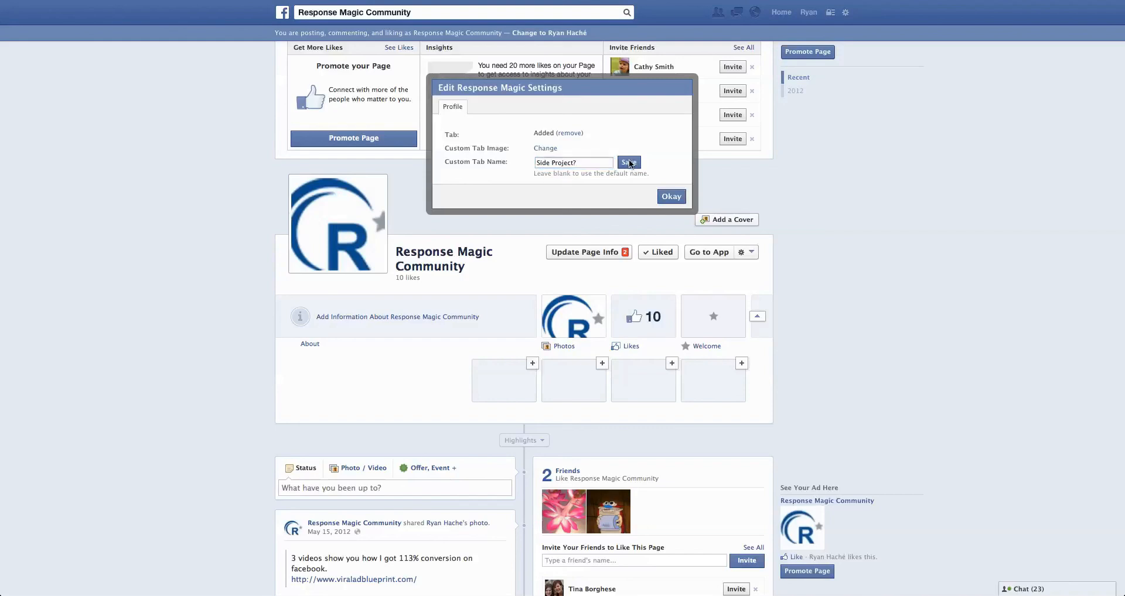
left_click(671, 197)
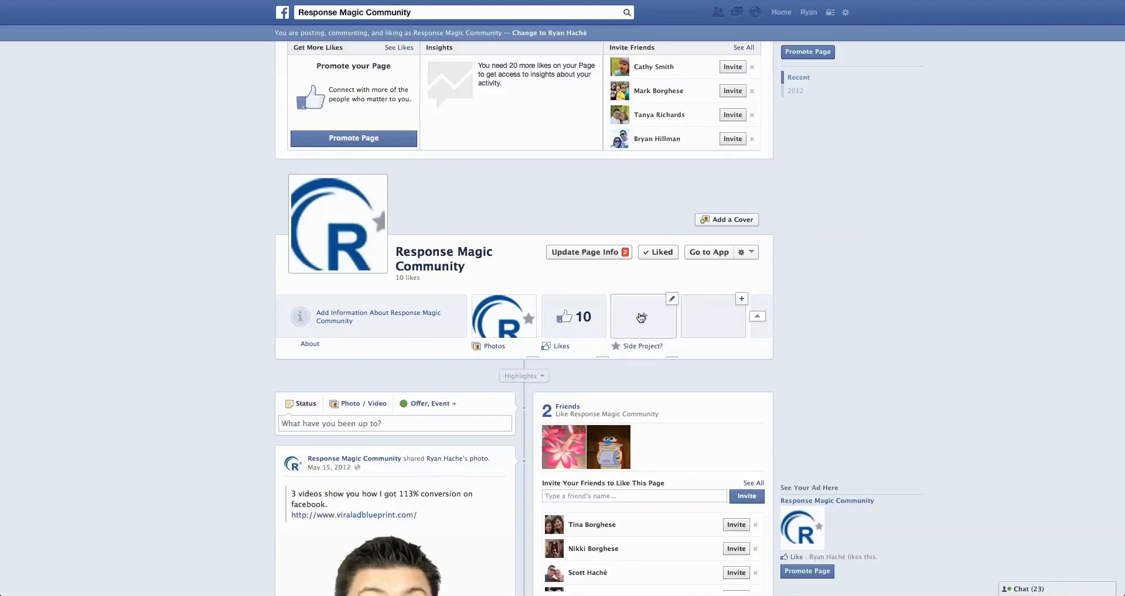
View the opt-in form on the Side Project? tab and pause its video
left_click(641, 317)
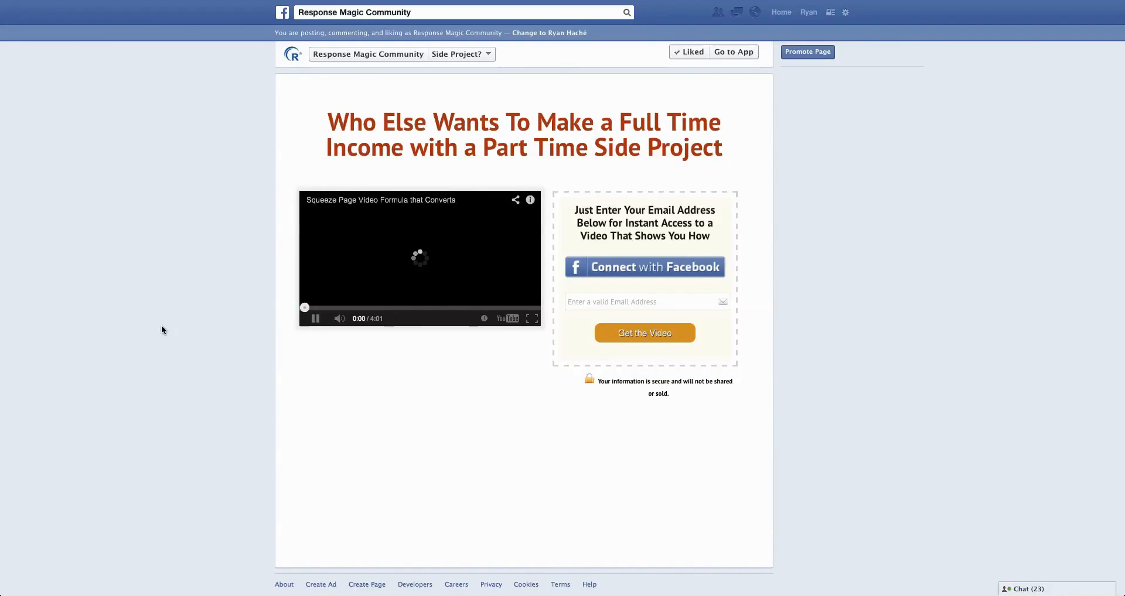
left_click(316, 319)
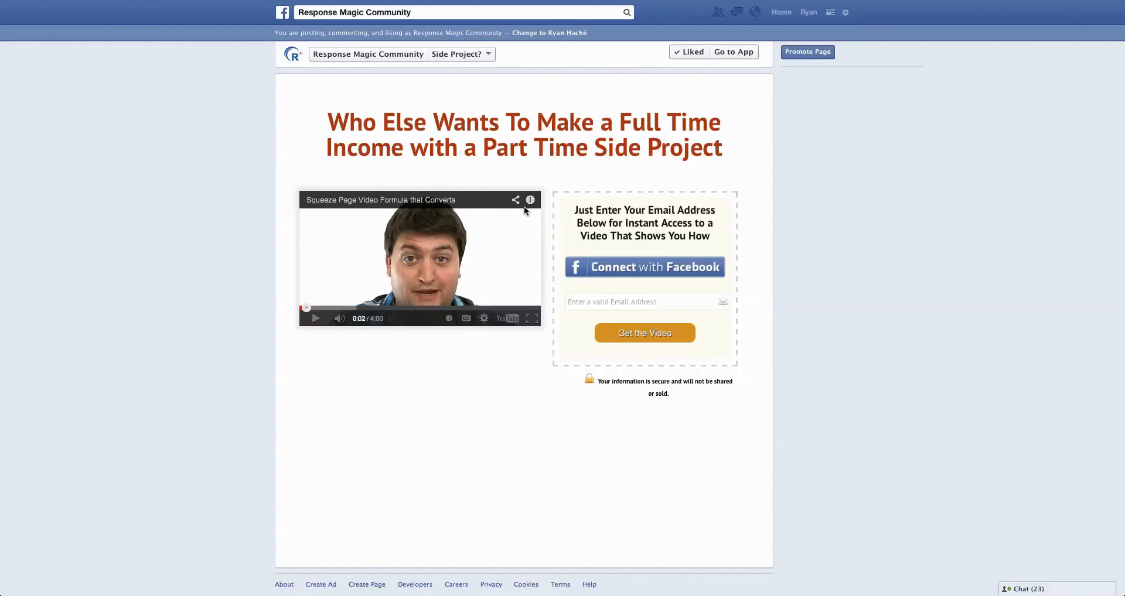
mouse_move(662, 1)
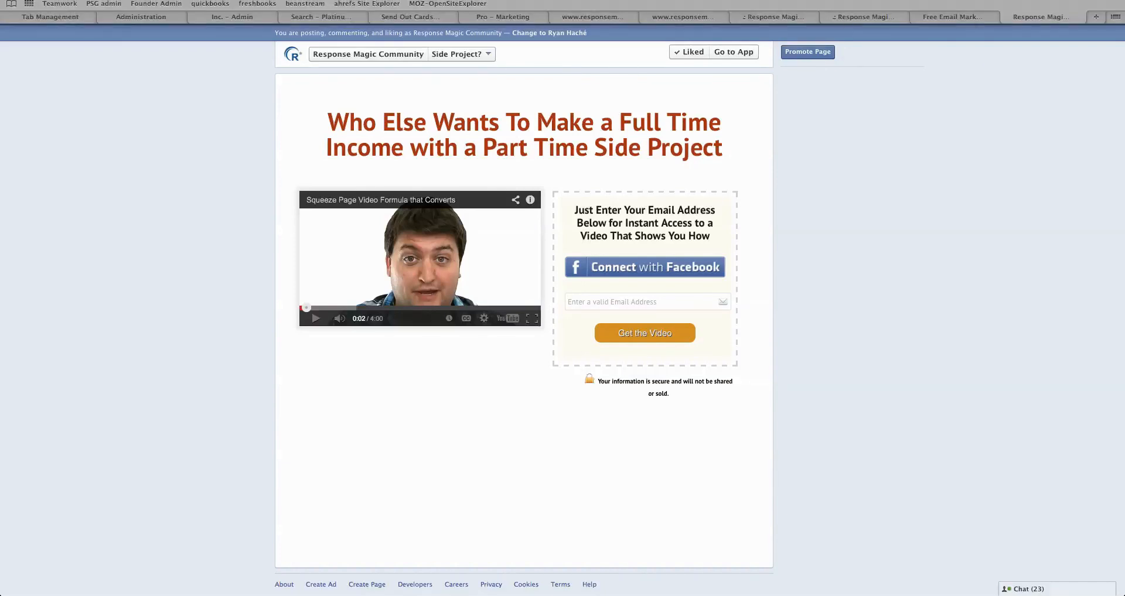
left_click(853, 0)
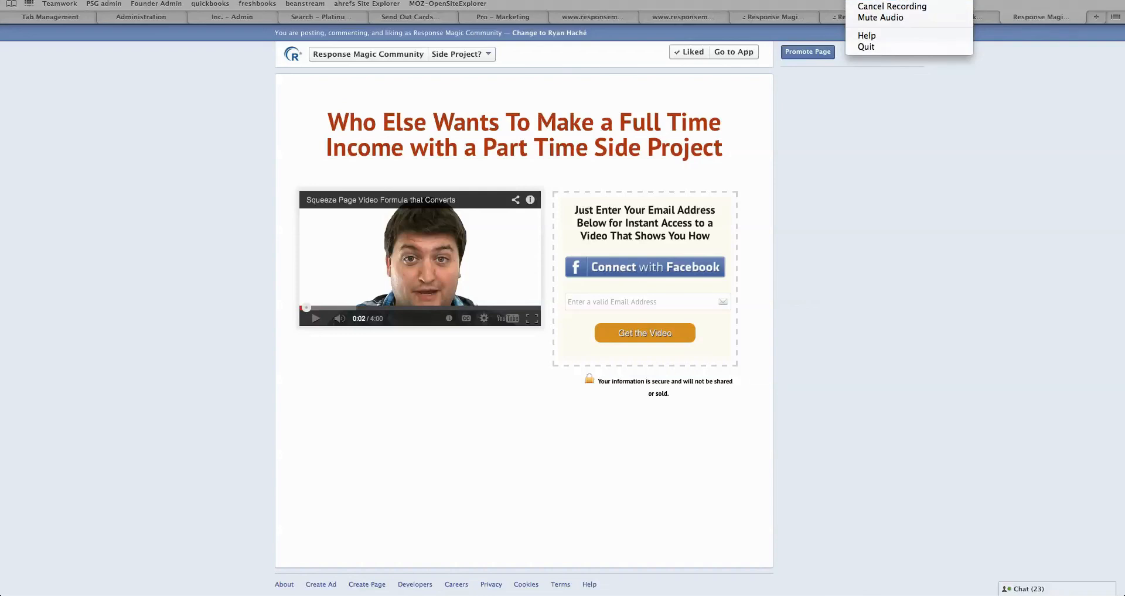